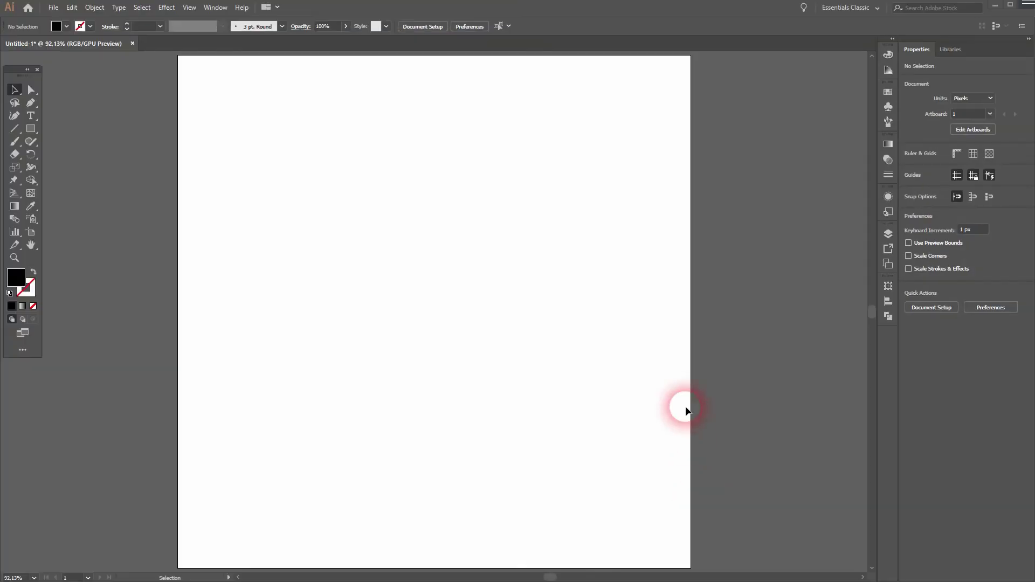
- Draw a square near the page centre with the Rectangle Tool
left_click(190, 7)
left_click(189, 7)
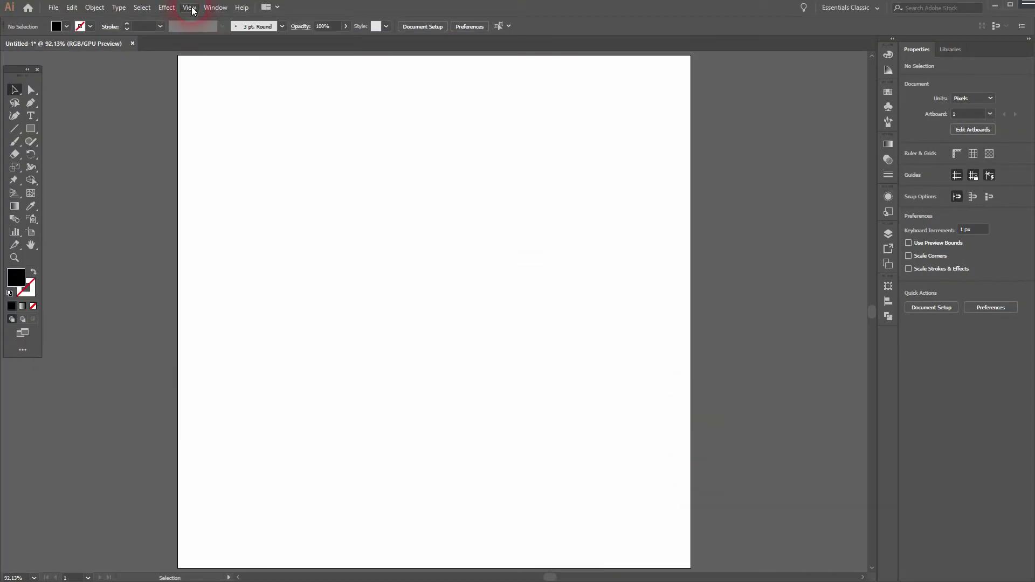
left_click_drag(31, 129, 57, 130)
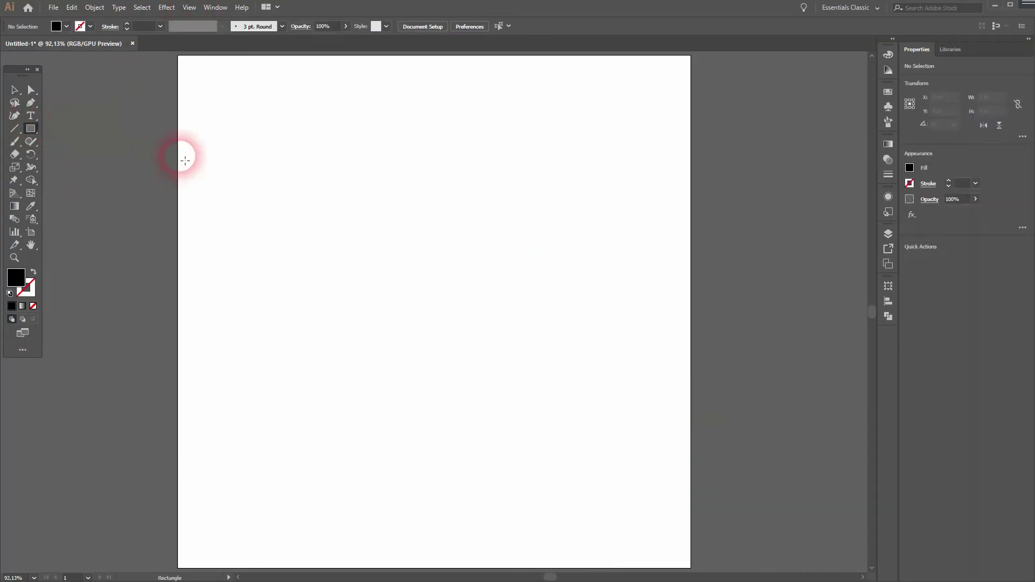
left_click_drag(295, 173, 574, 452)
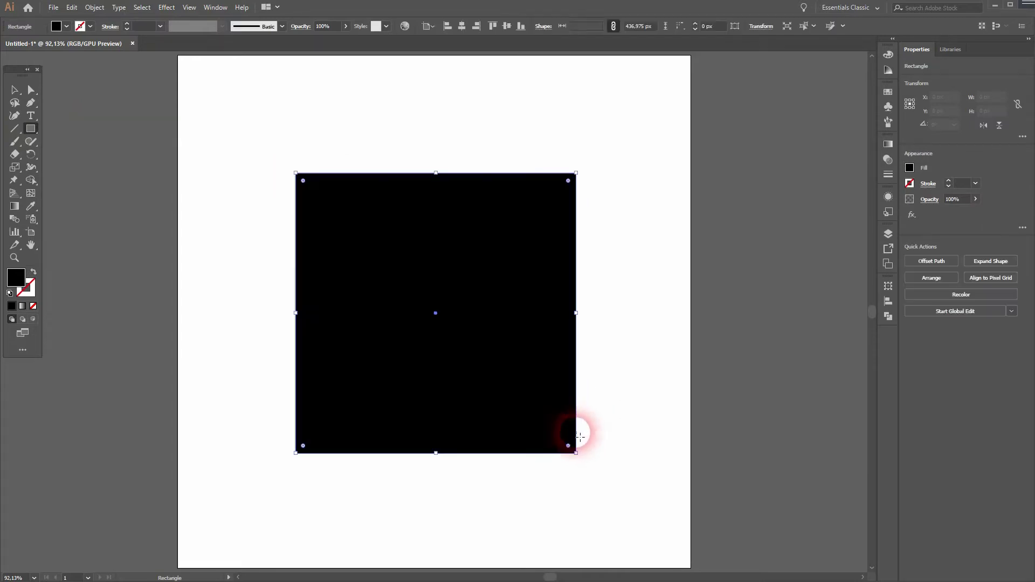
- Set the square's width and height to 400 px
left_click(992, 97)
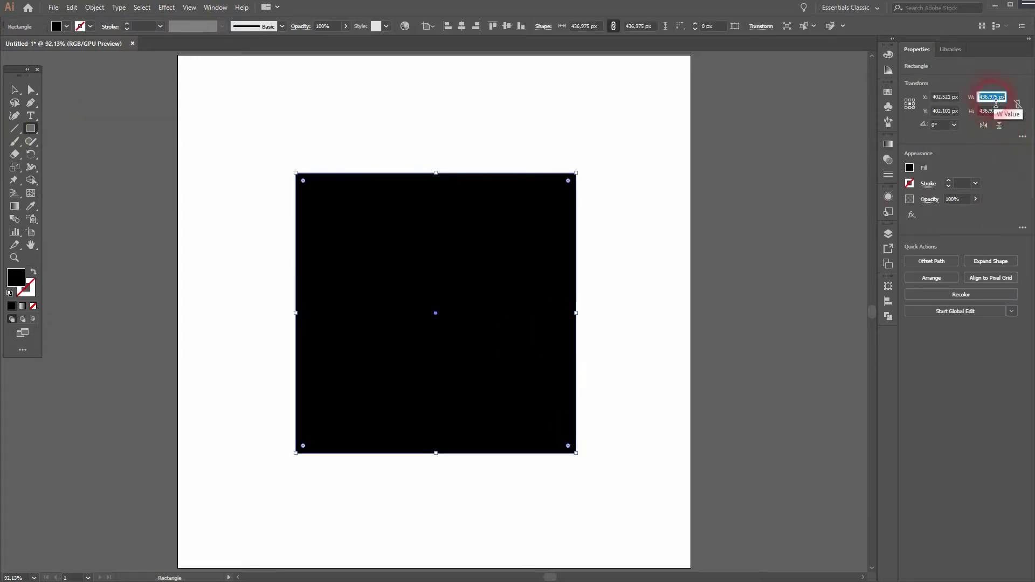
type("400")
key("Tab")
type("400")
left_click(995, 102)
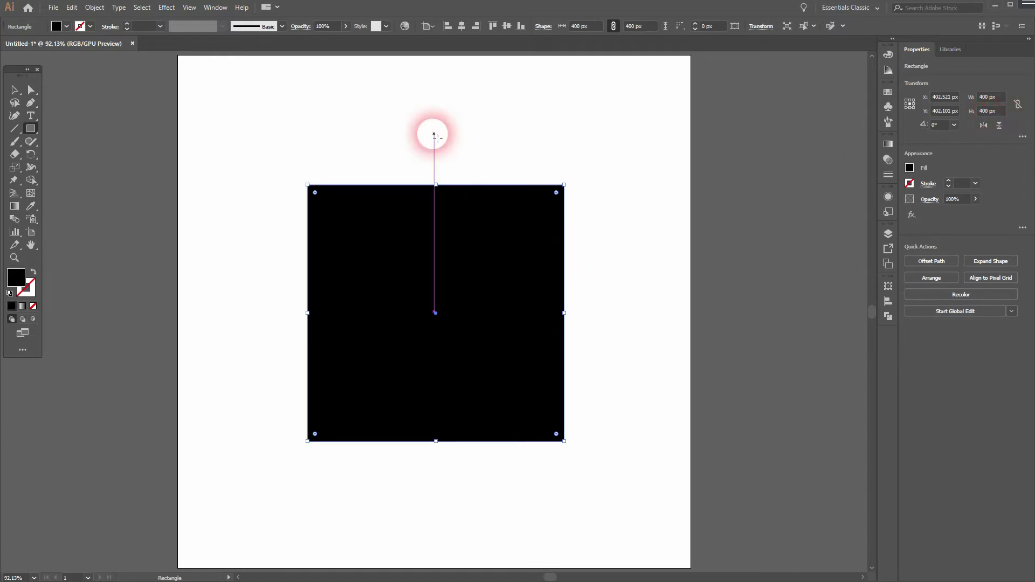
left_click(434, 133)
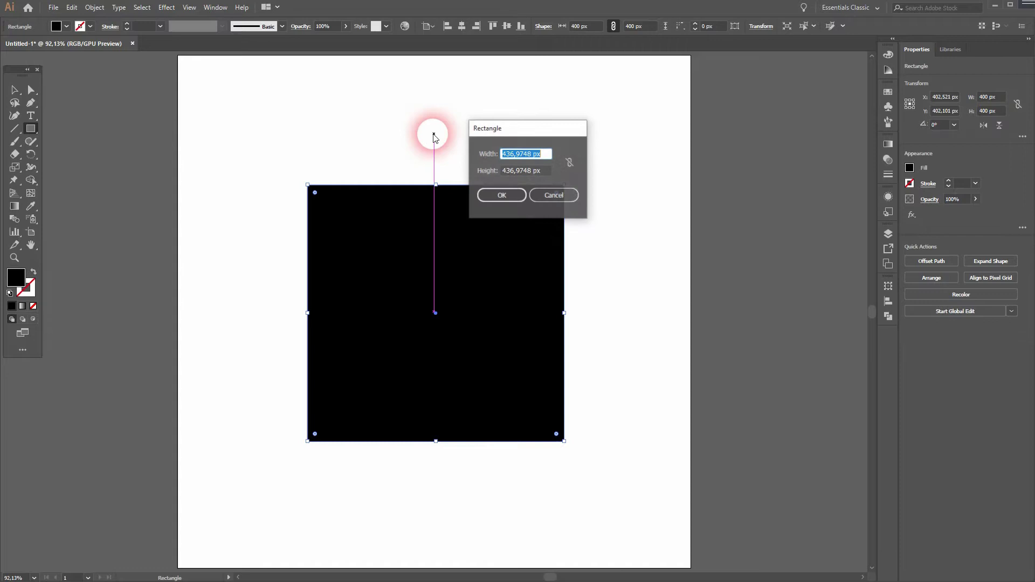
left_click(569, 201)
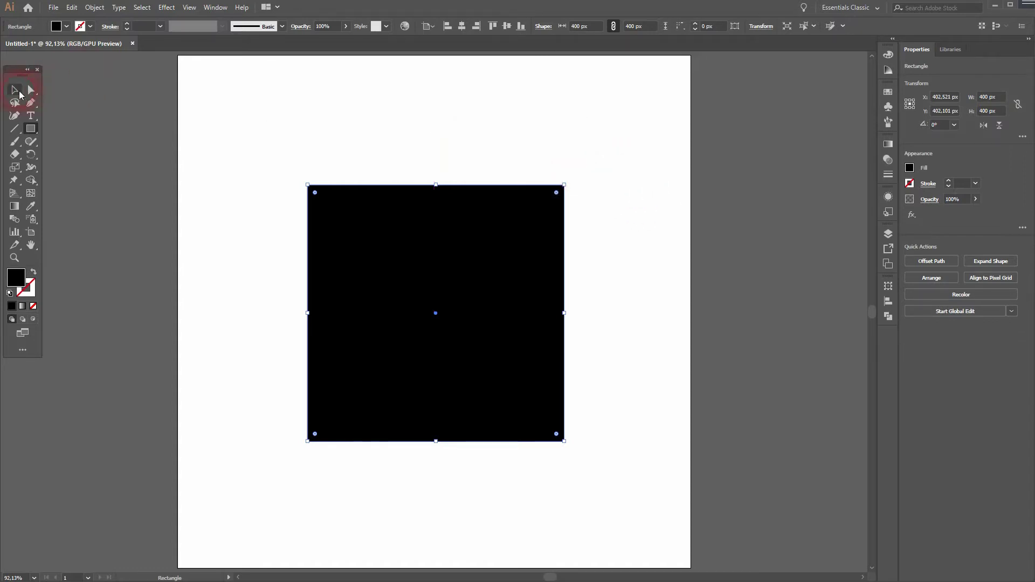
- Fill the square red from the Fill swatches and deselect it
left_click(16, 90)
left_click(64, 27)
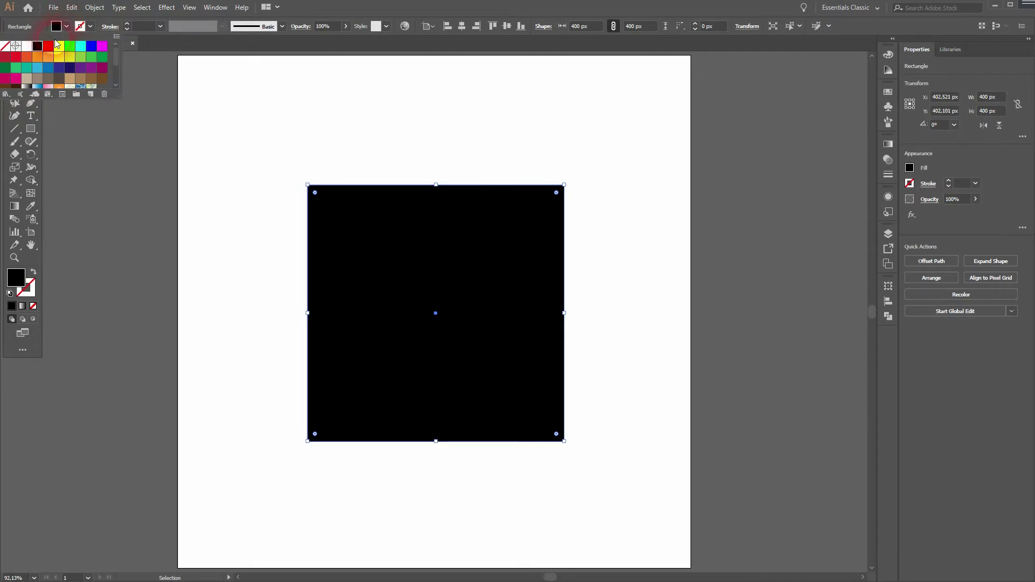
left_click(10, 58)
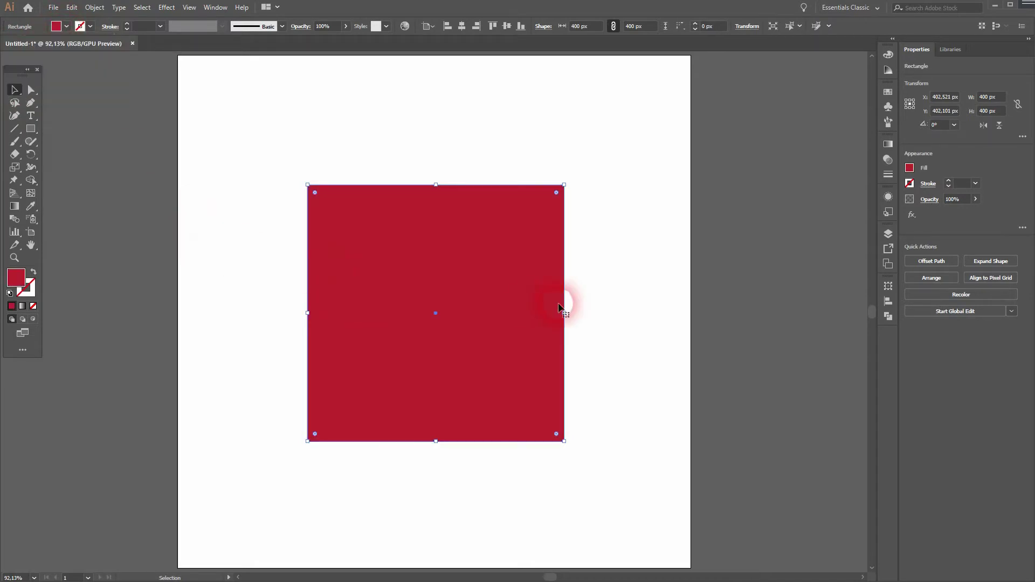
left_click(633, 303)
- Copy the red square to the right and add a placeholder text area inside it
scroll(691, 313, "right", 3)
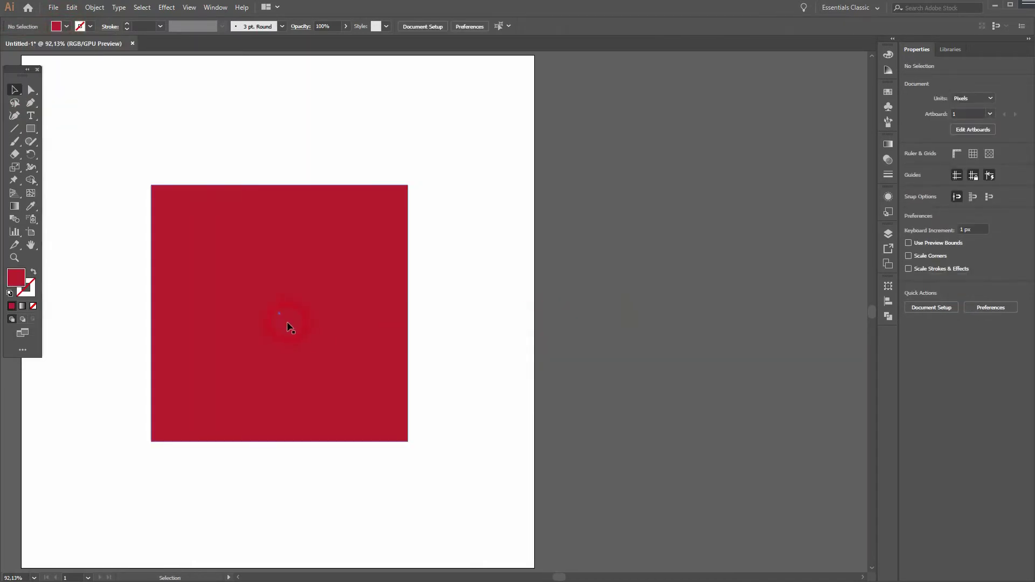
left_click_drag(288, 326, 685, 324)
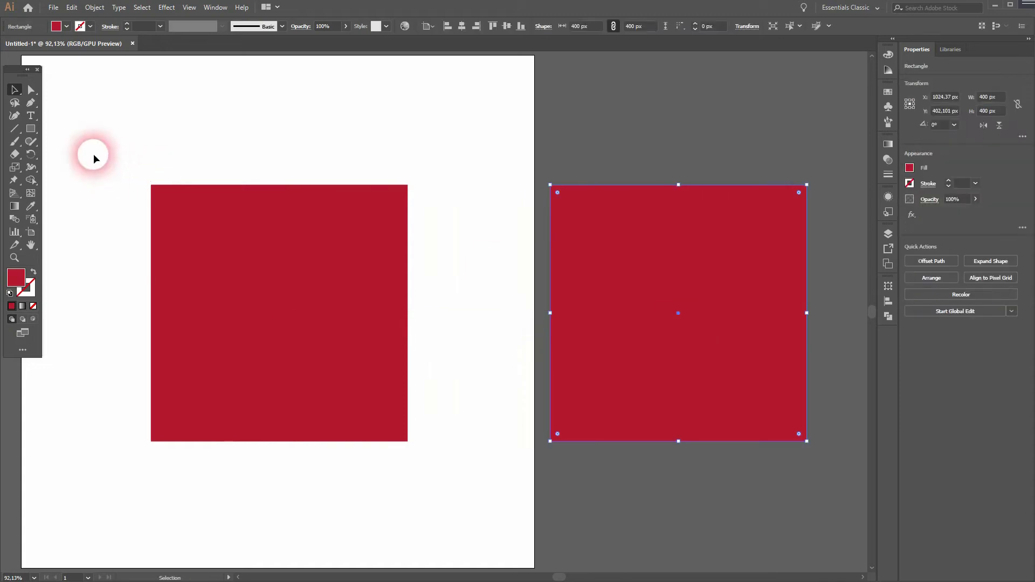
left_click(31, 117)
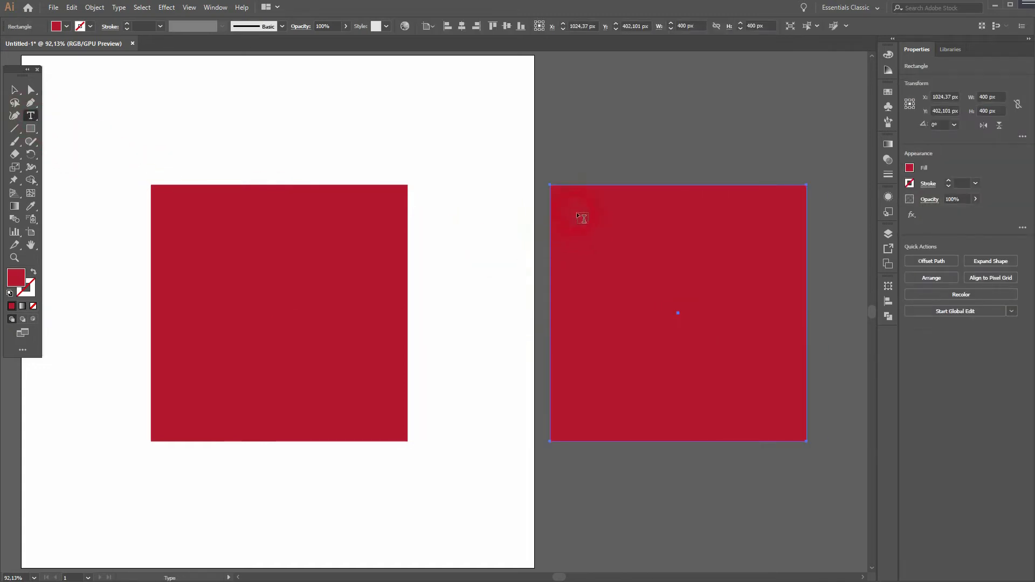
left_click_drag(566, 202, 797, 429)
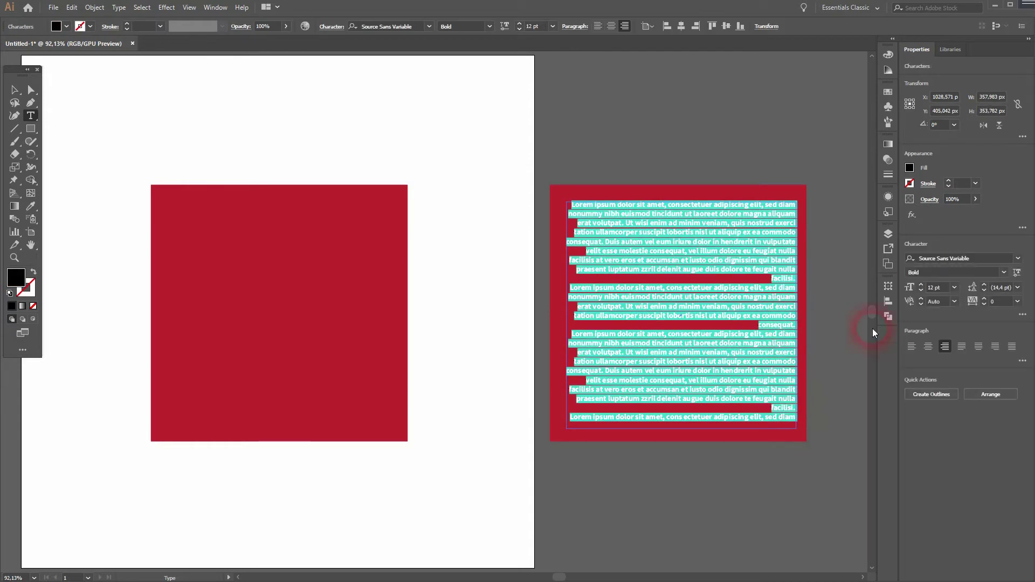
- Set the placeholder text to 24 pt, Regular style
left_click(955, 287)
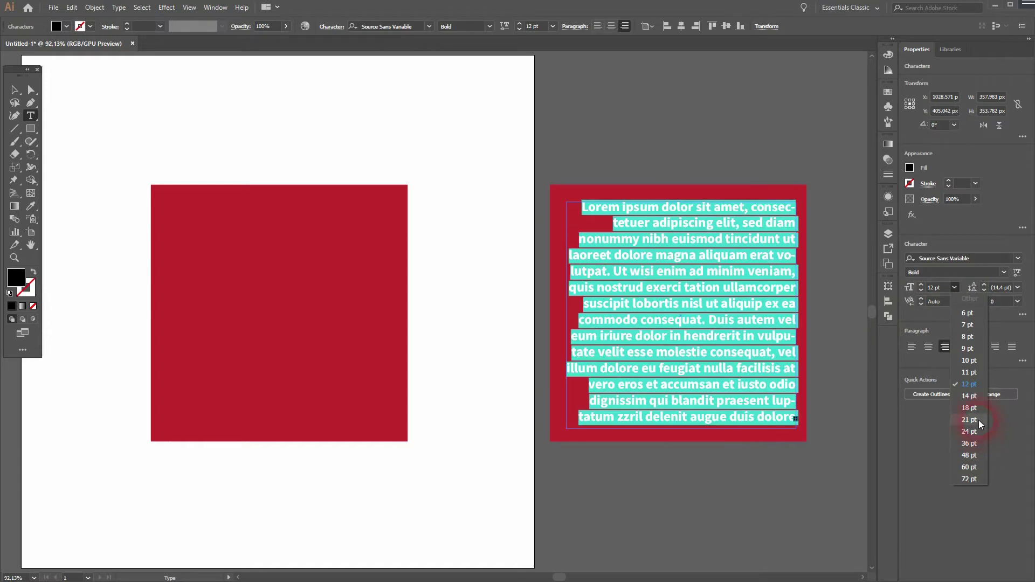
left_click(978, 429)
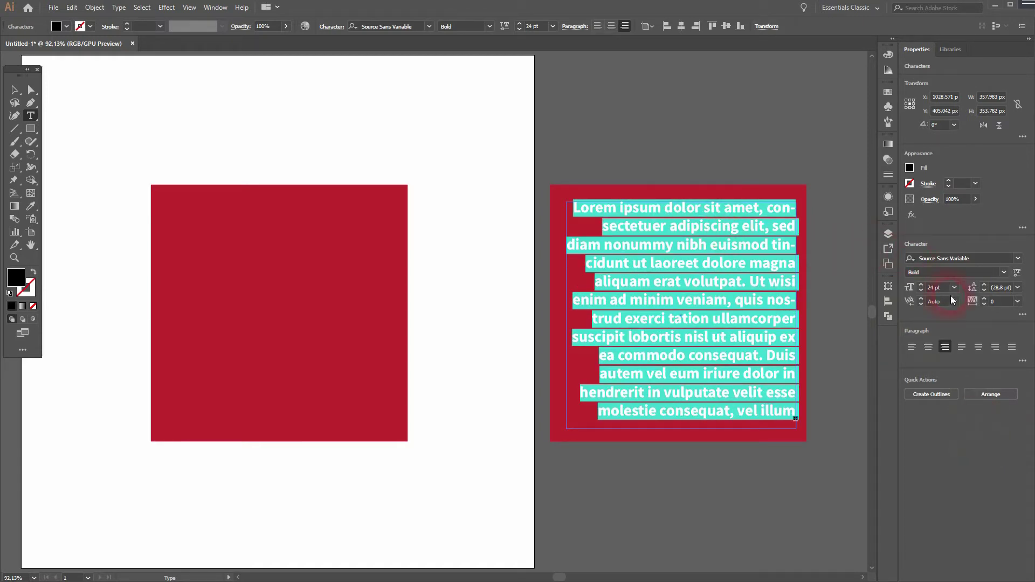
left_click(1006, 271)
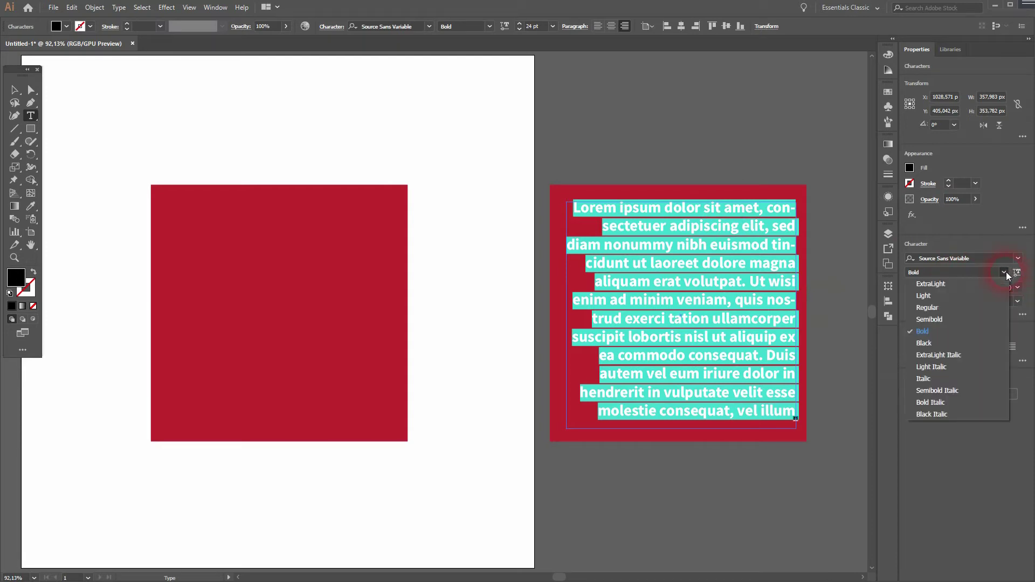
left_click(971, 308)
left_click(662, 246)
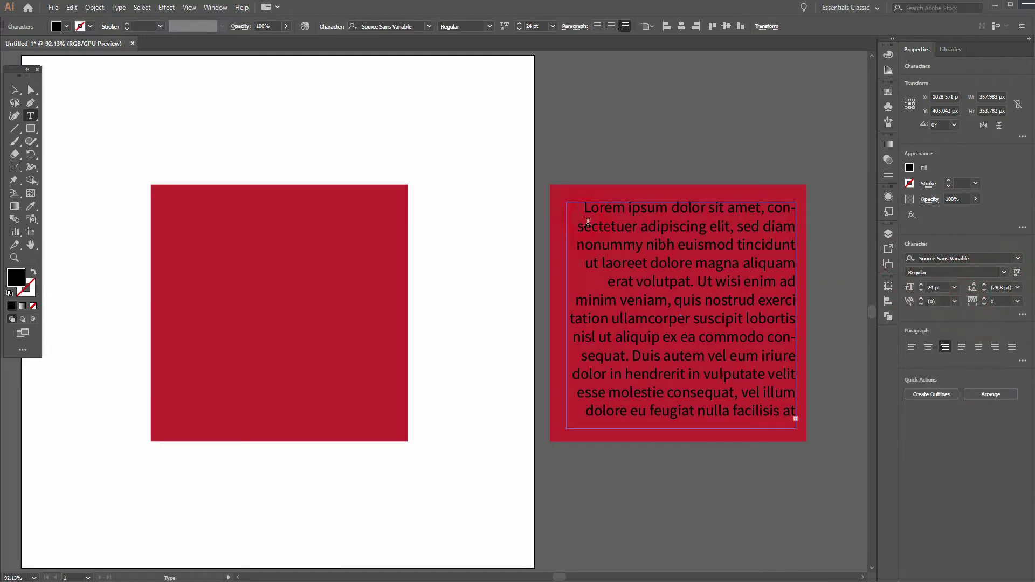
- Make the first line of the text Black weight
left_click_drag(586, 209, 794, 209)
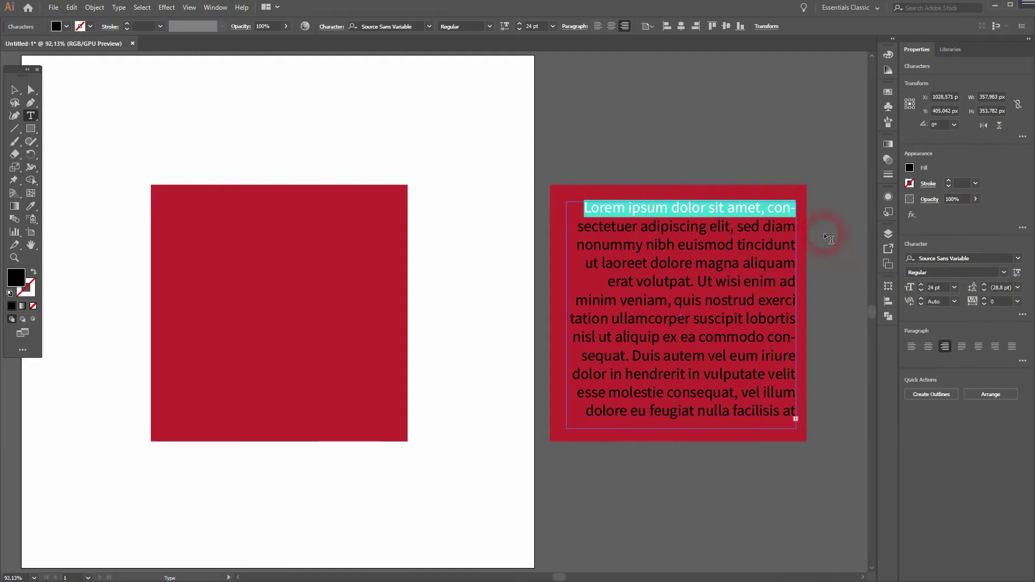
left_click(1004, 273)
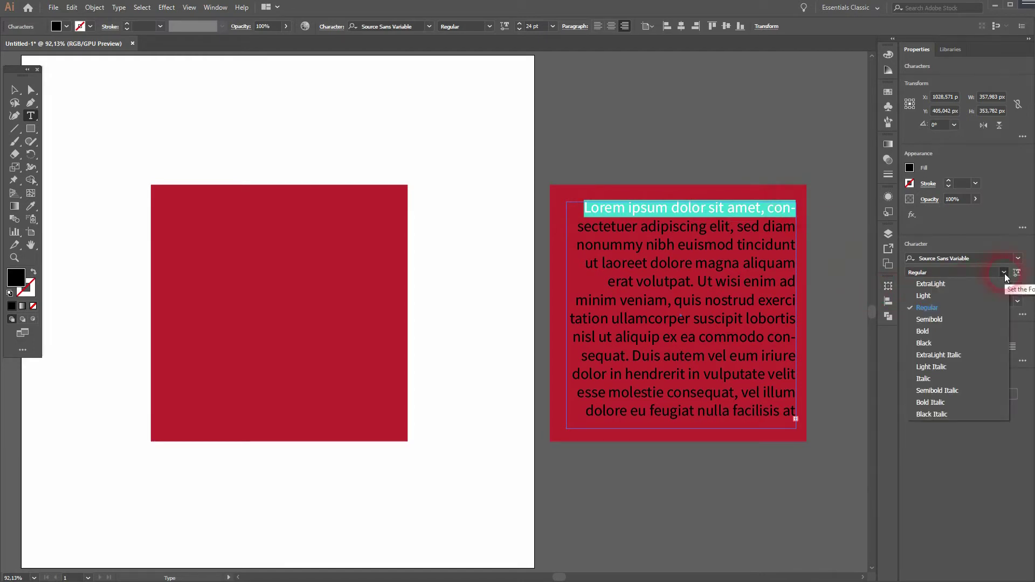
left_click(966, 339)
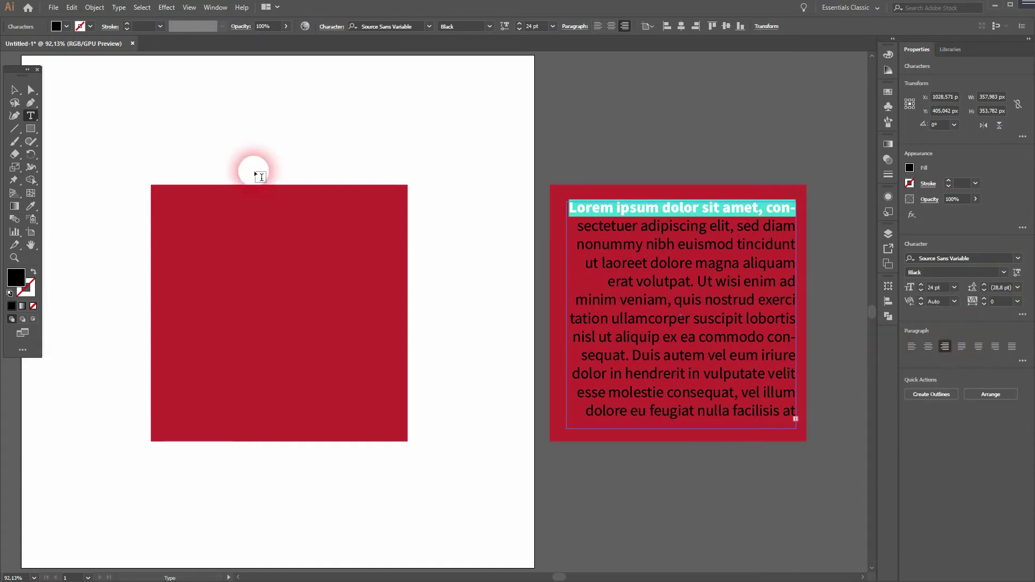
left_click(16, 97)
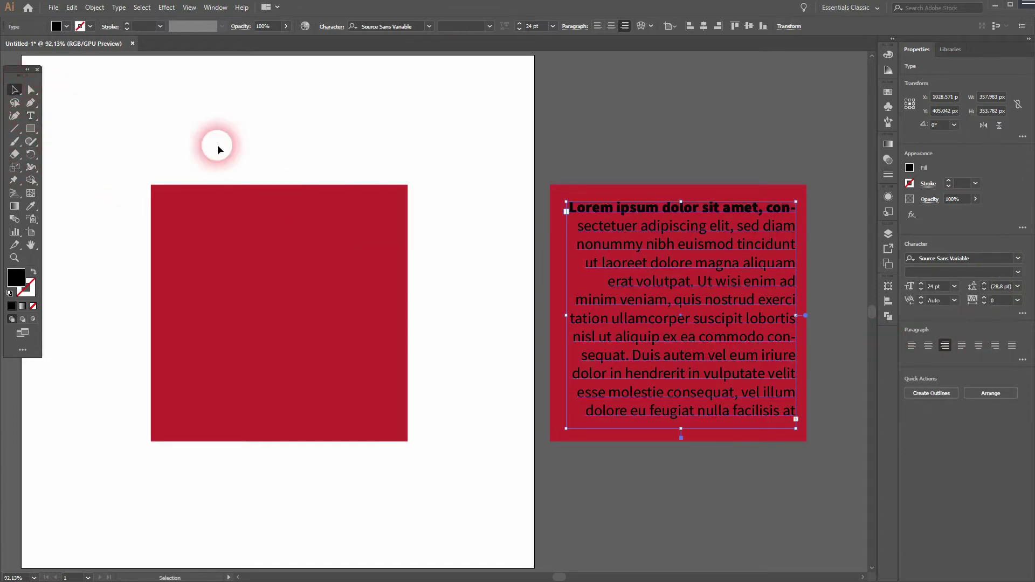
left_click(446, 185)
- Delete the red square behind the text and duplicate the text block below and above
left_click(554, 434)
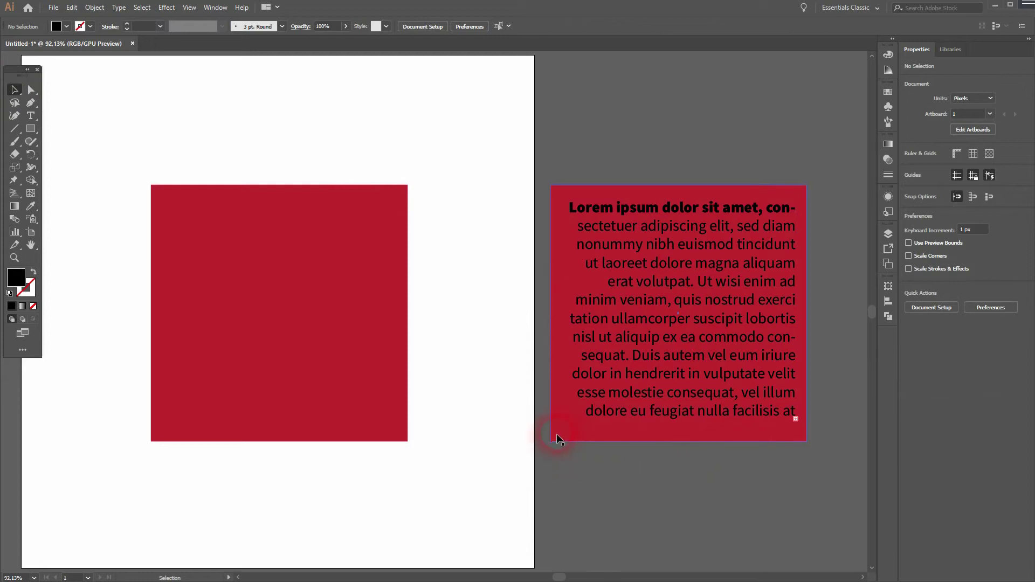
key("Delete")
scroll(765, 464, "right", 4)
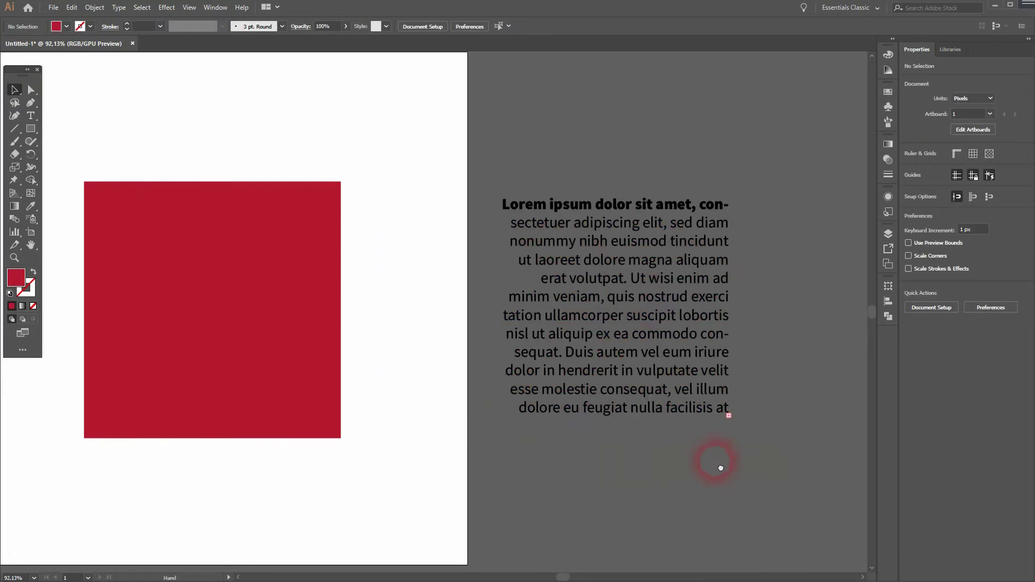
scroll(695, 422, "down", 4)
left_click_drag(652, 171, 652, 414)
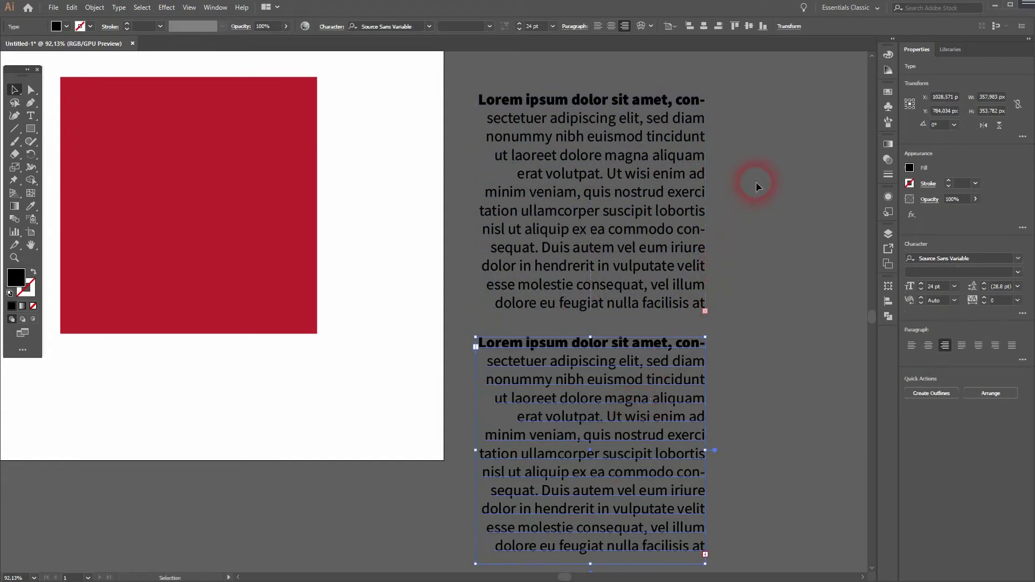
left_click_drag(759, 167, 744, 404)
left_click_drag(660, 407, 610, 179)
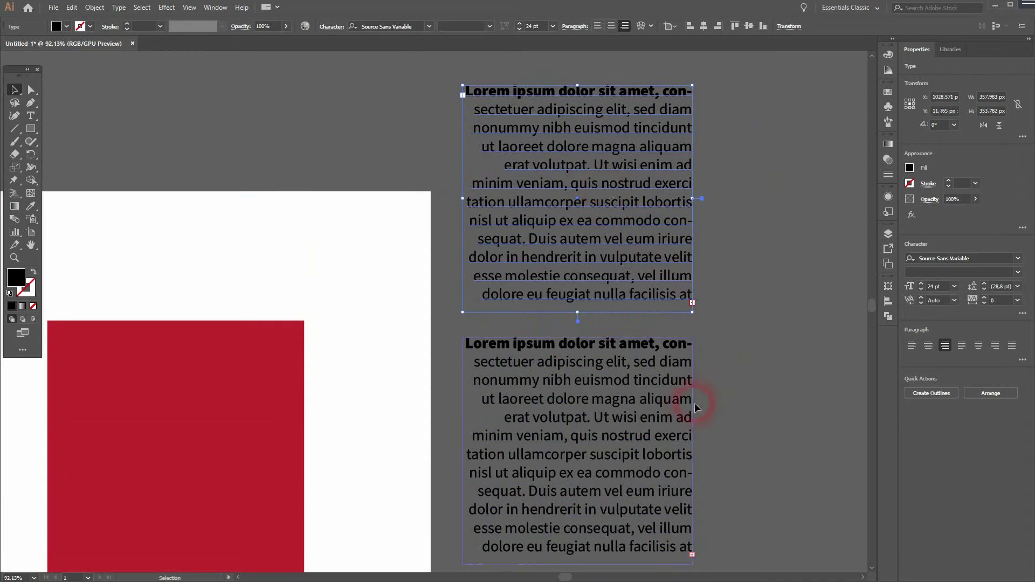
- Left-align the lower text block in the Paragraph controls
left_click(631, 413)
left_click(911, 345)
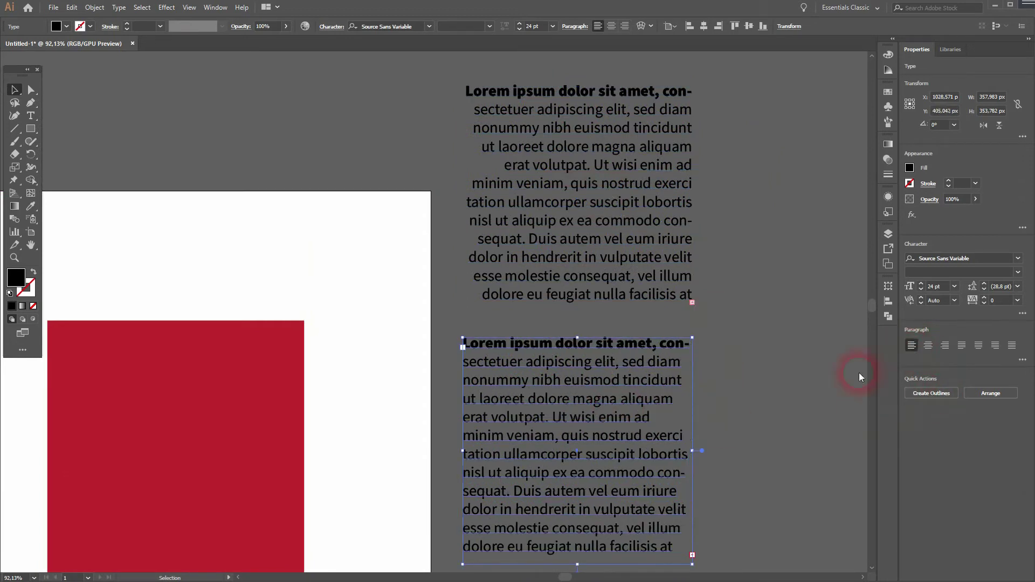
scroll(758, 372, "down", 5)
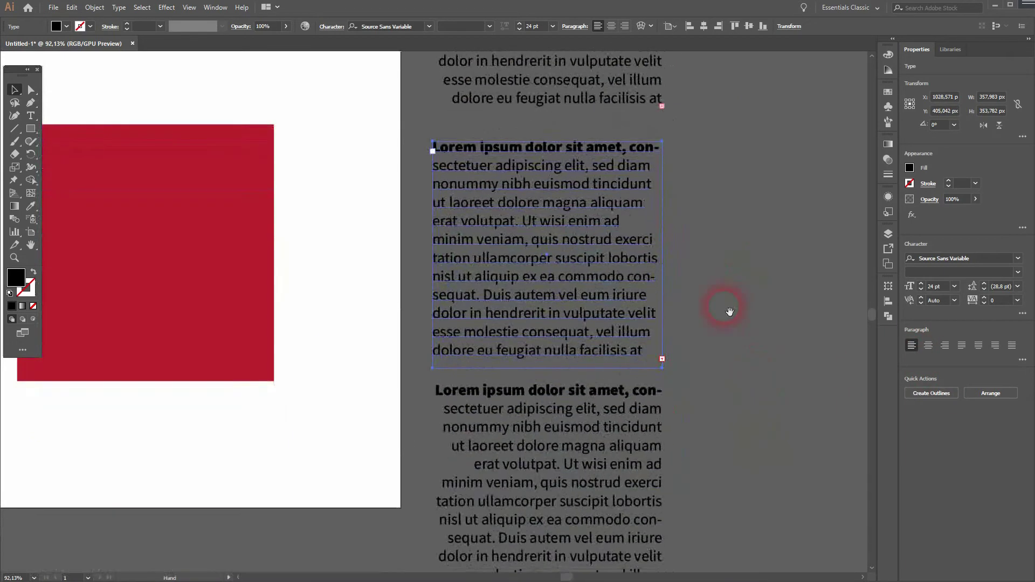
left_click(618, 472)
left_click(911, 345)
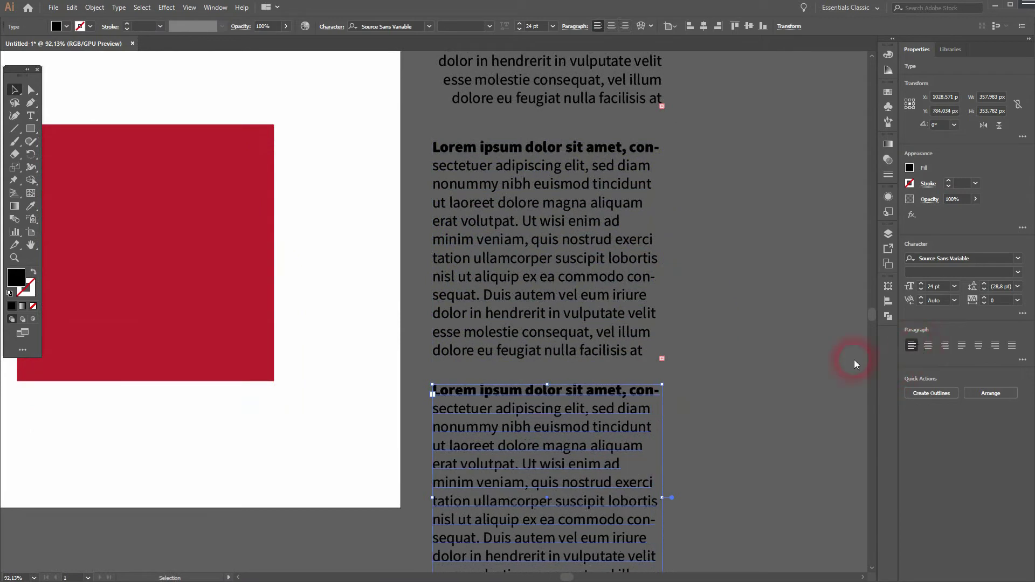
left_click_drag(738, 277, 791, 455)
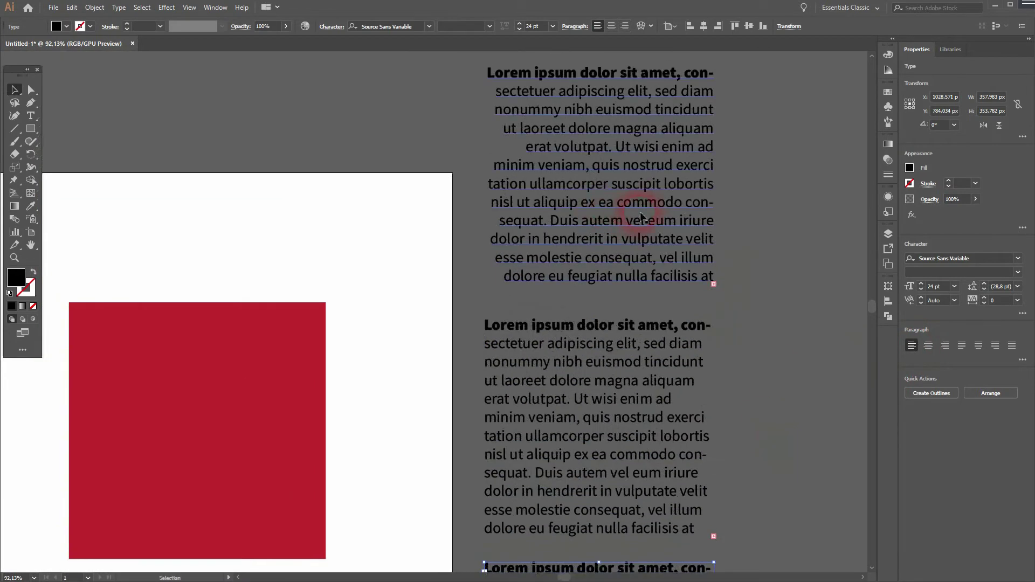
left_click(216, 7)
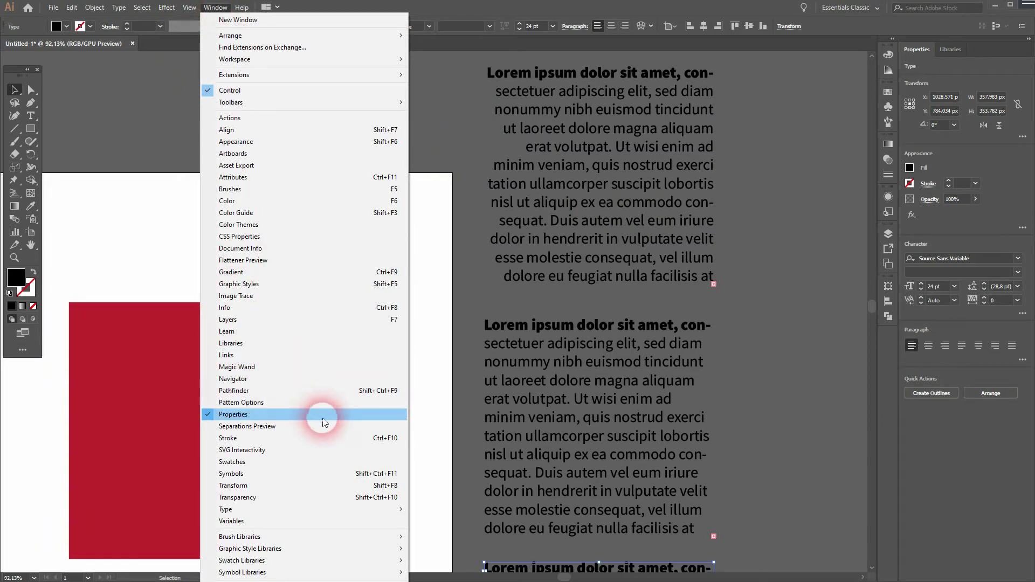
- Open the Symbols panel and turn the top text block into a symbol named 'right'
left_click(336, 477)
left_click(887, 107)
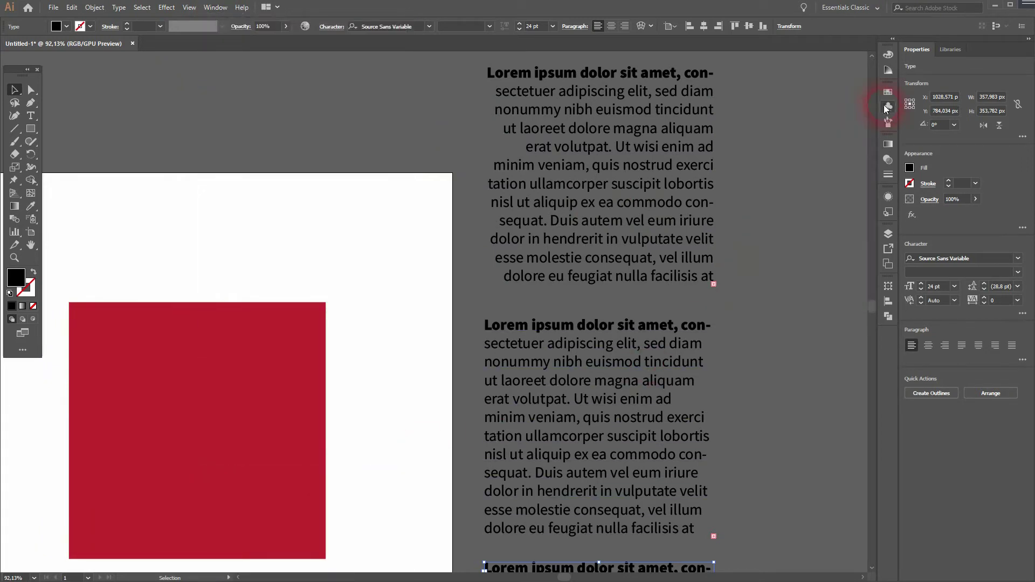
left_click(887, 107)
left_click(676, 183)
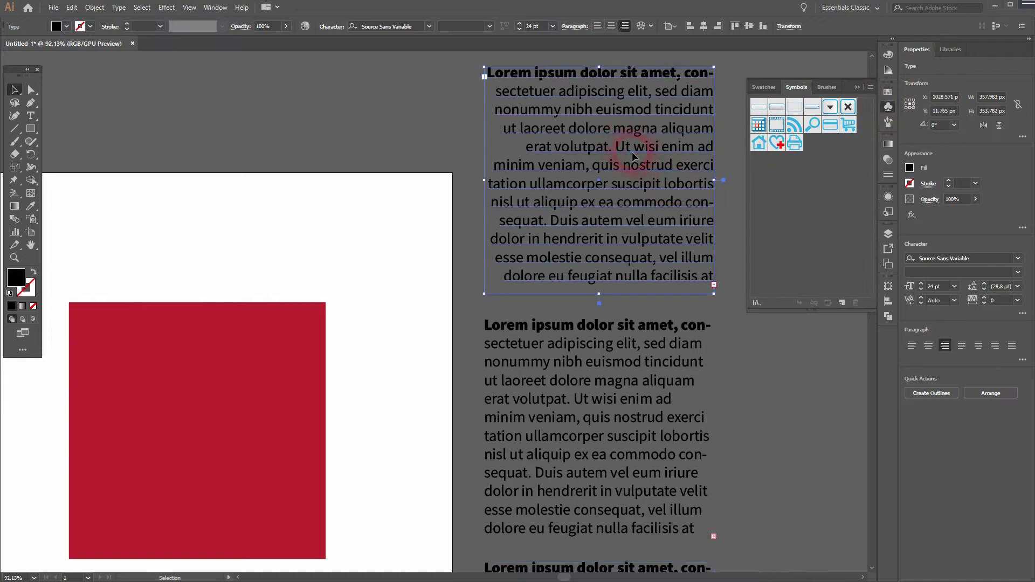
left_click_drag(677, 183, 829, 170)
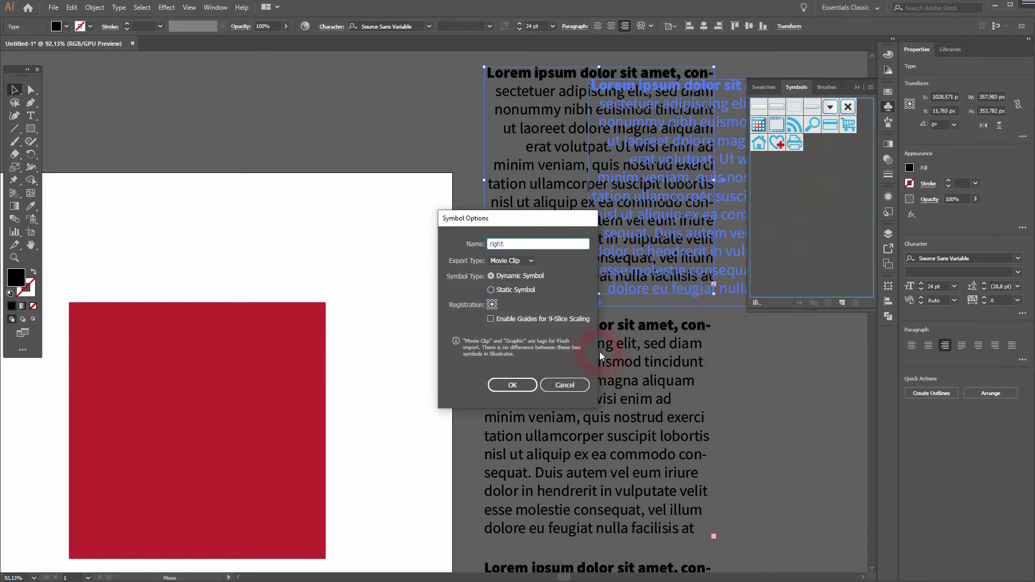
left_click(512, 385)
- Turn the lower text block into a symbol named 'left'
left_click(603, 417)
left_click_drag(582, 387, 829, 244)
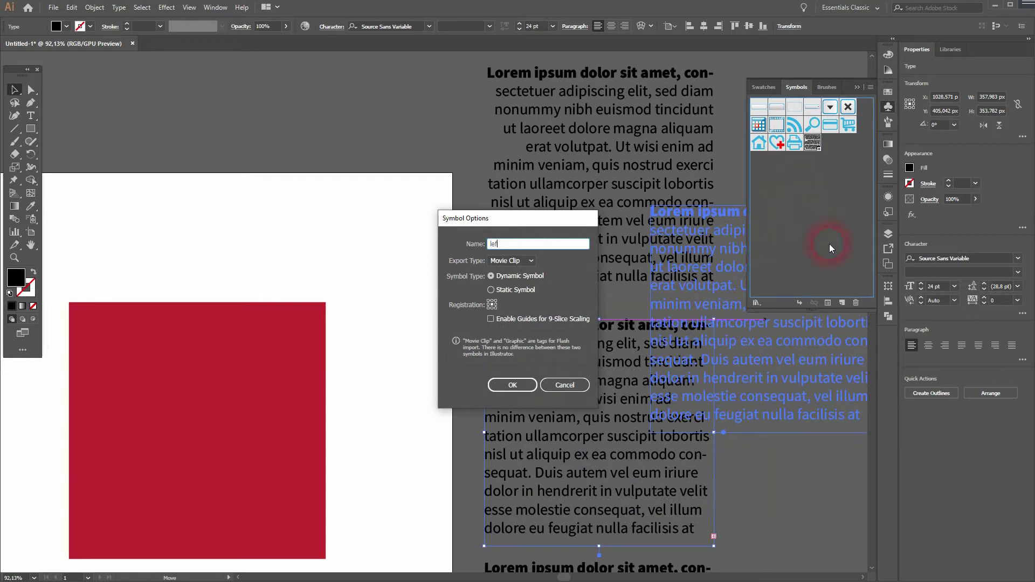
type("left")
left_click(514, 383)
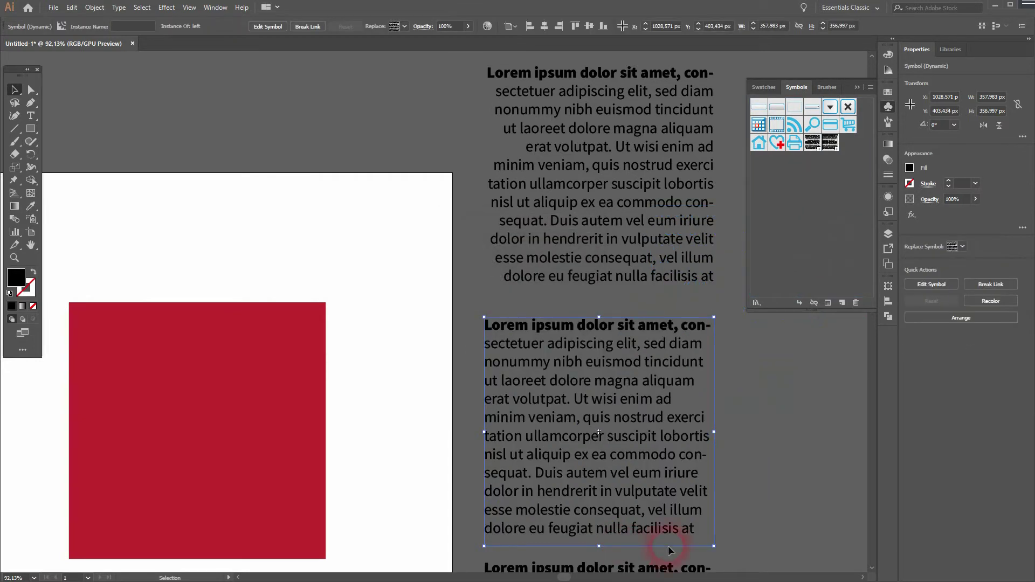
- Turn the third text block into a symbol named 'right 2'
left_click_drag(769, 504, 745, 323)
left_click(520, 462)
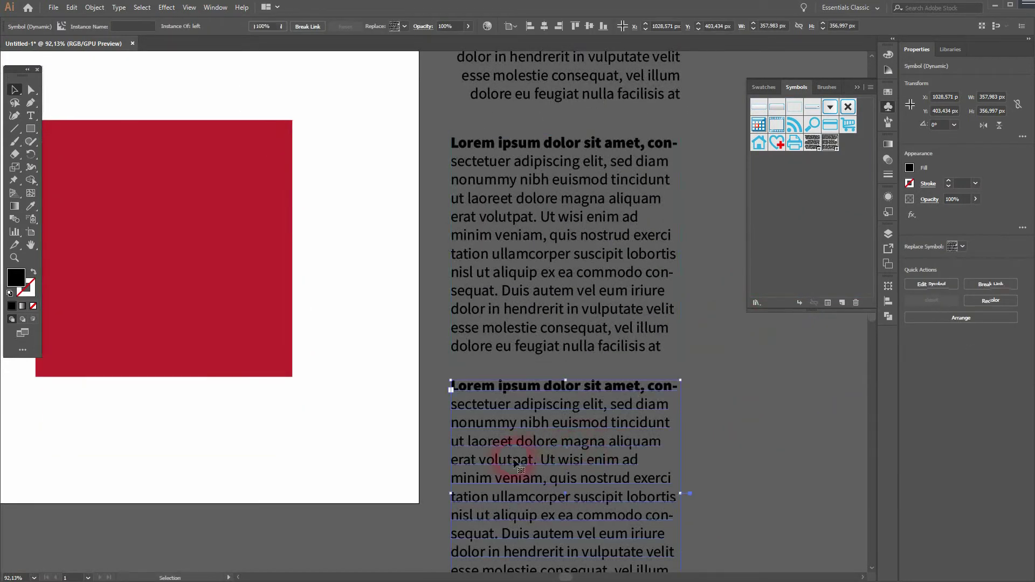
left_click_drag(520, 463, 797, 205)
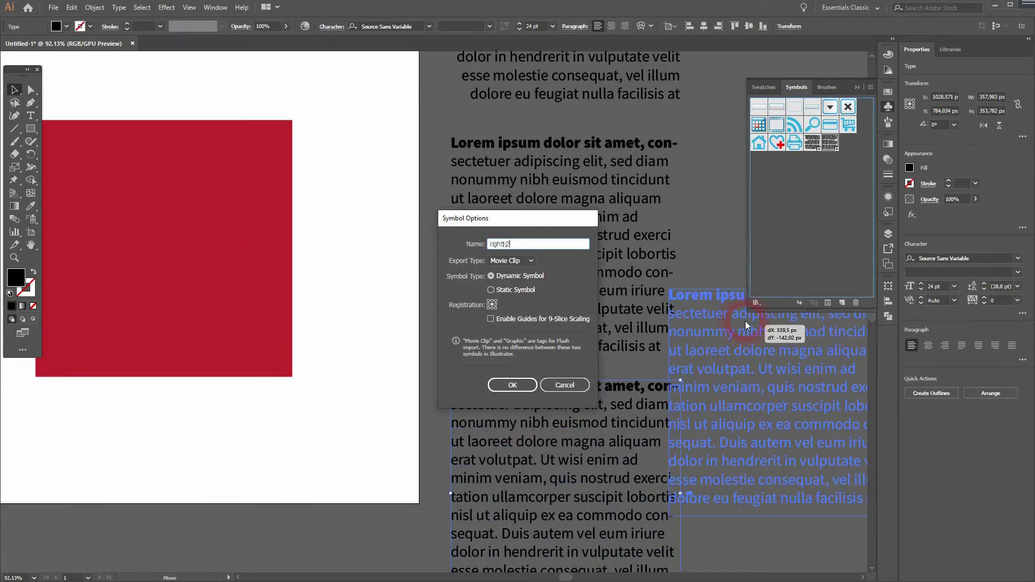
left_click(509, 385)
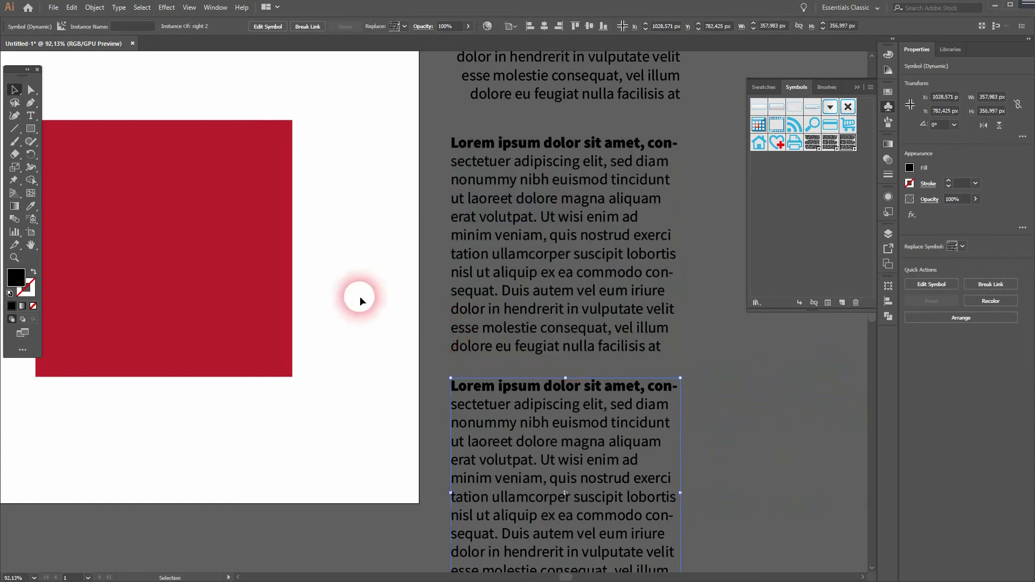
left_click_drag(312, 249, 540, 321)
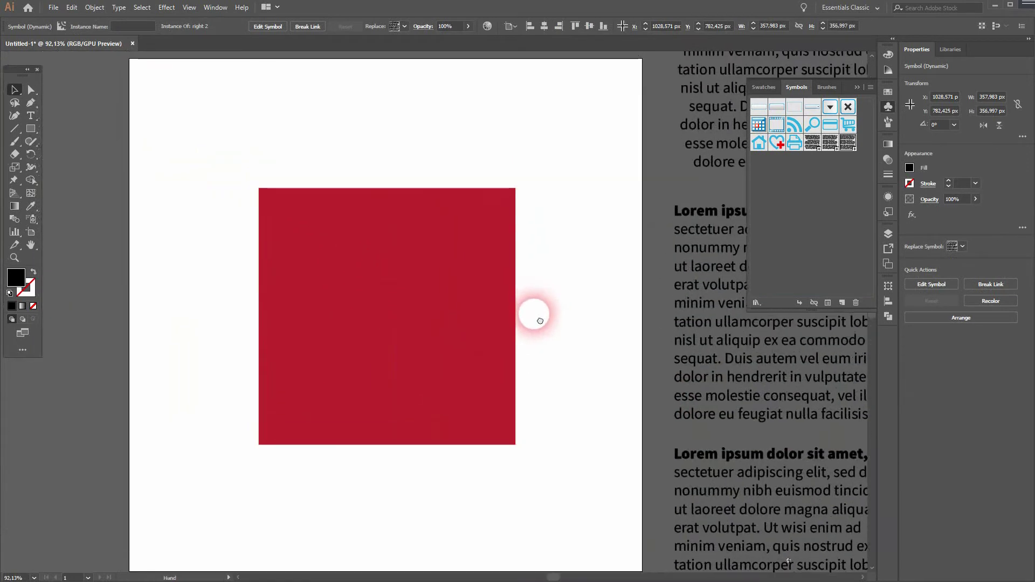
- Apply Effect > 3D > Extrude & Bevel to the red square with Preview on
left_click(360, 287)
left_click(168, 8)
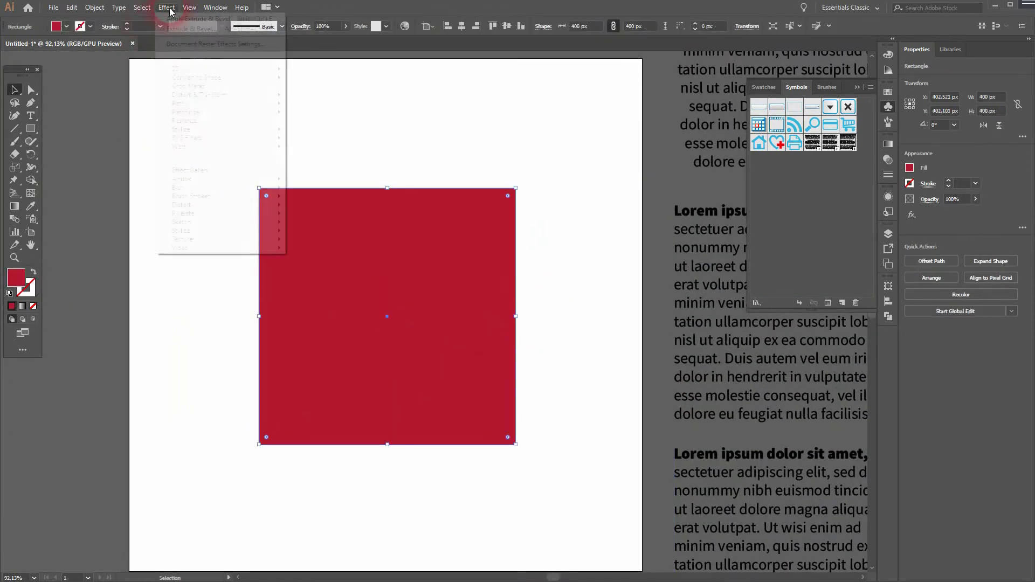
mouse_move(237, 69)
left_click(326, 71)
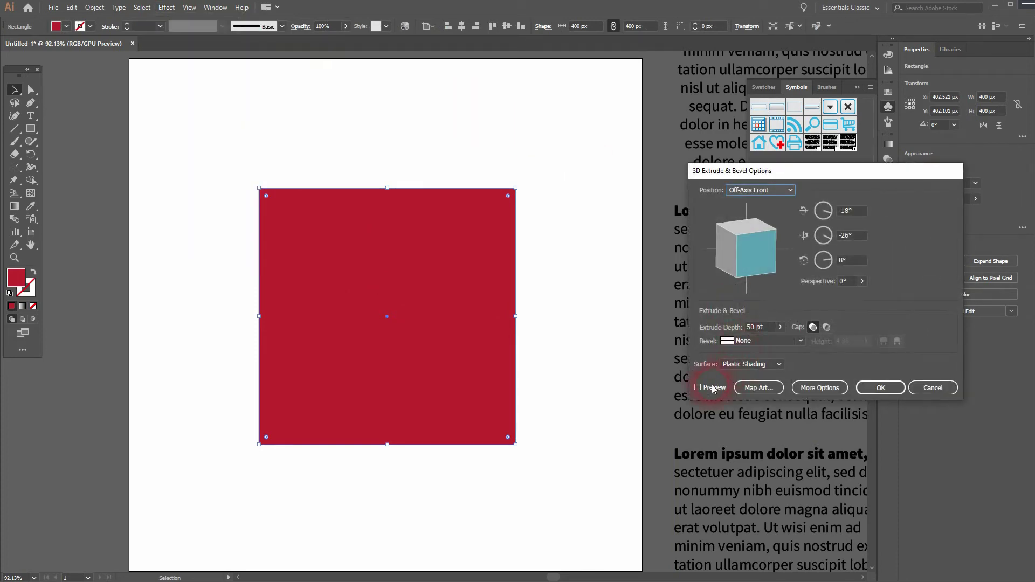
left_click(711, 385)
- Set Extrude Depth to 400 pt and tilt the cube to show three faces
left_click(752, 327)
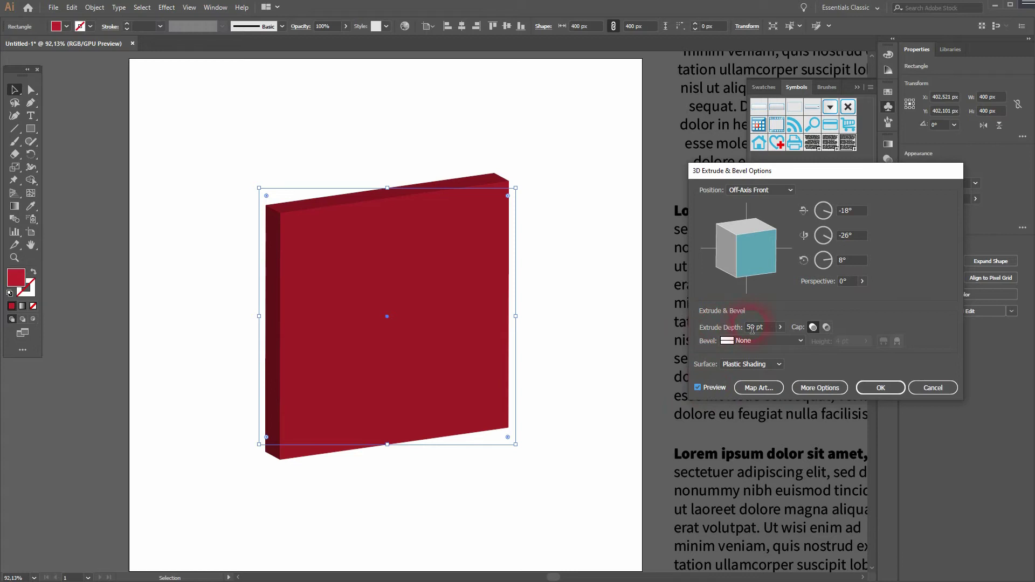
double_click(761, 330)
left_click(681, 338)
type("400")
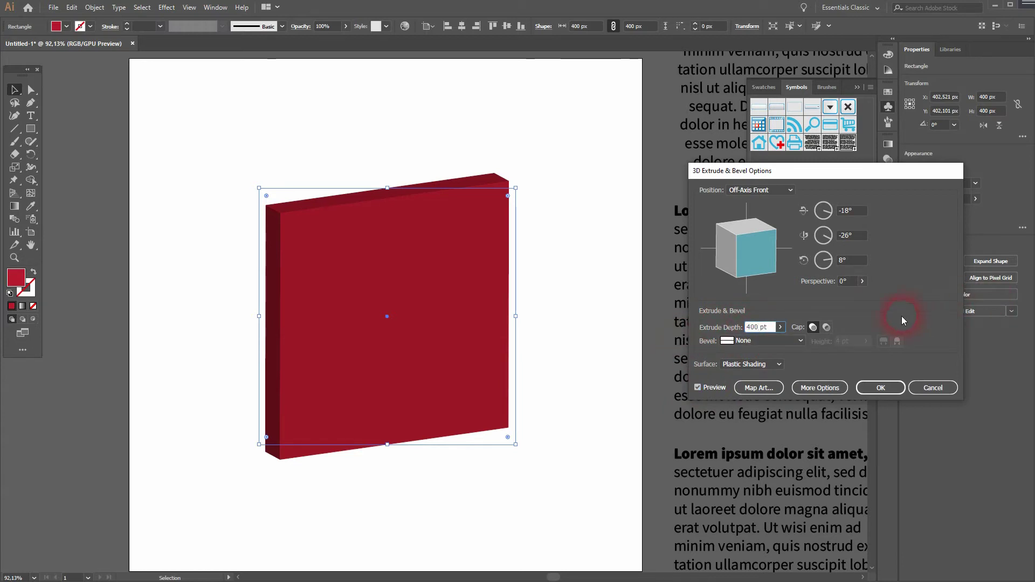
left_click(752, 249)
left_click_drag(755, 251, 753, 266)
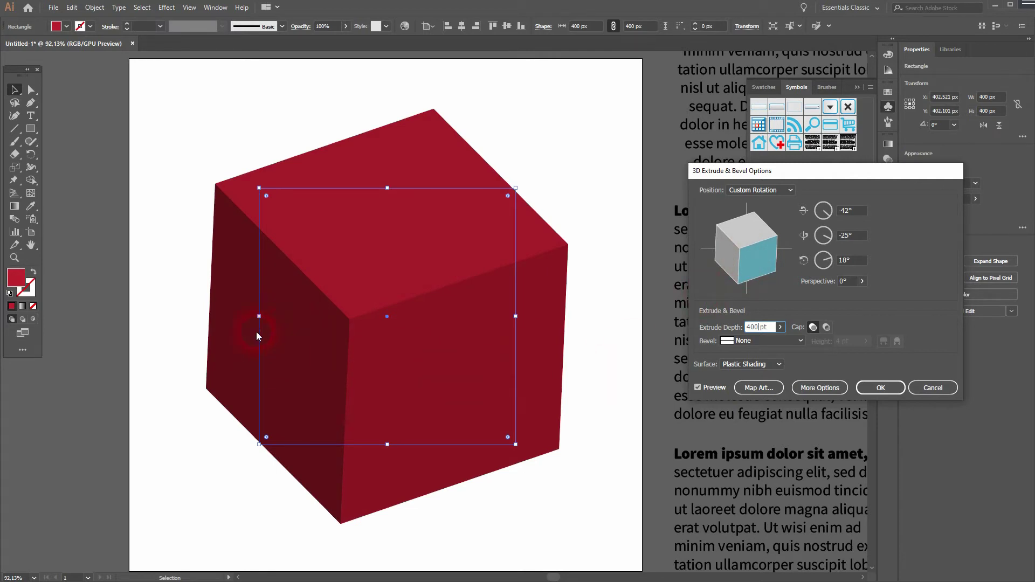
- In Map Art, map the 'left' symbol onto surface 1, scaled to fit
left_click(764, 388)
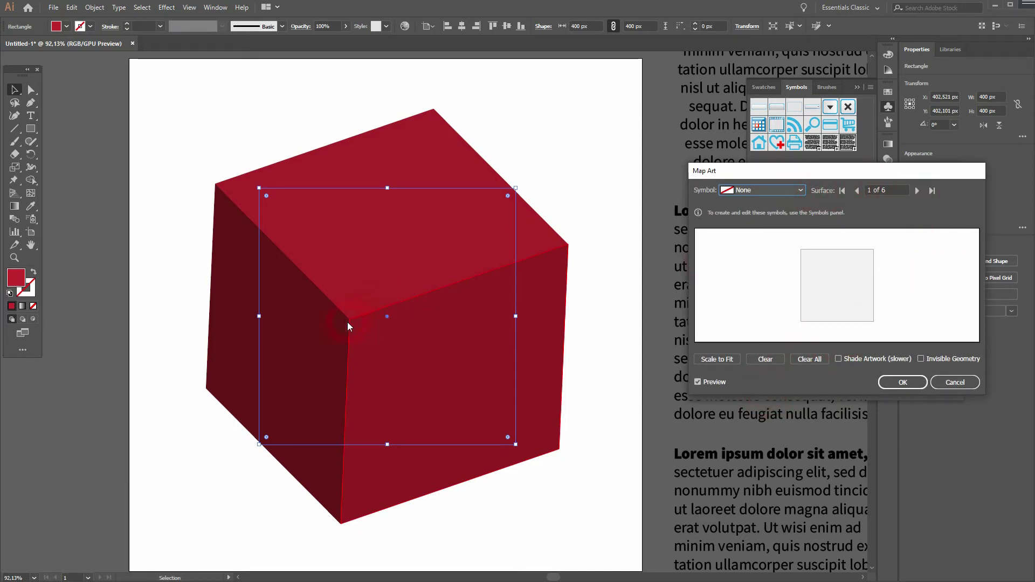
left_click(917, 191)
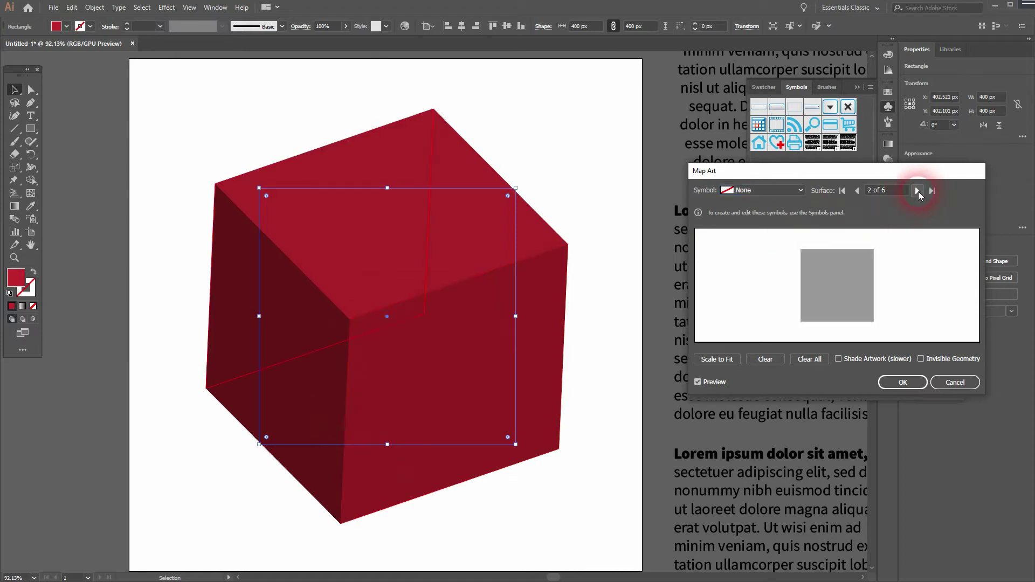
left_click(857, 191)
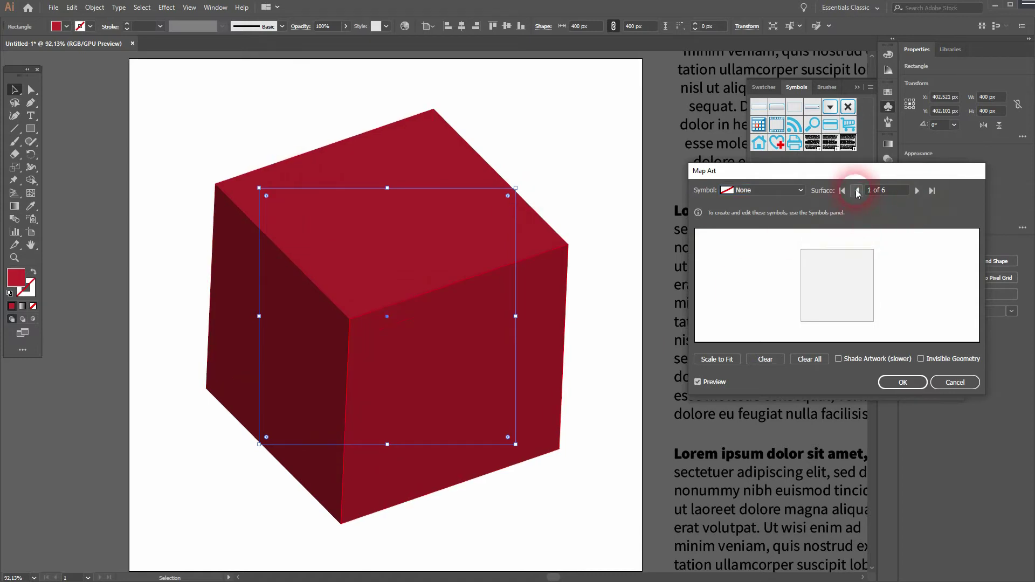
left_click(805, 191)
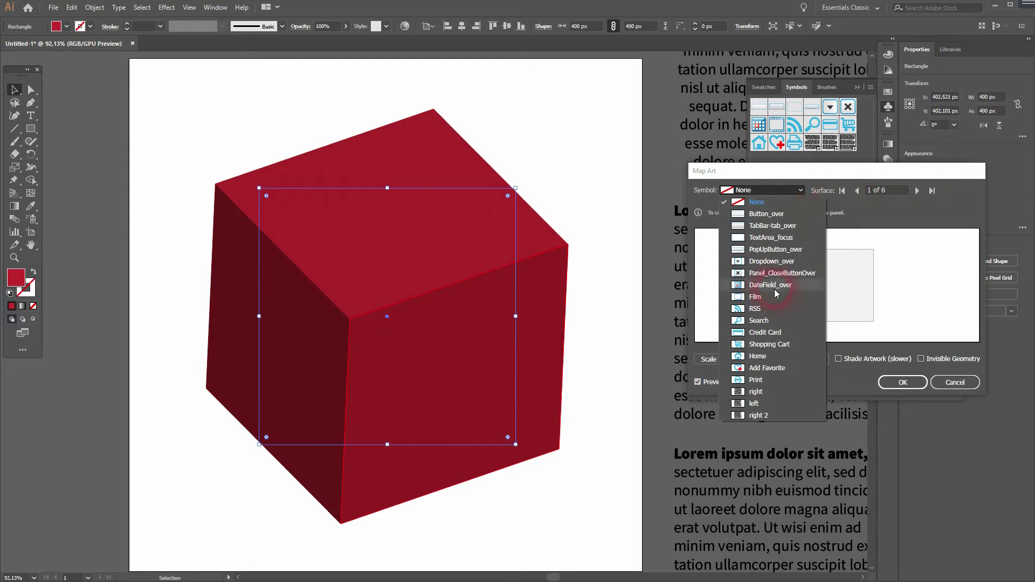
left_click(782, 403)
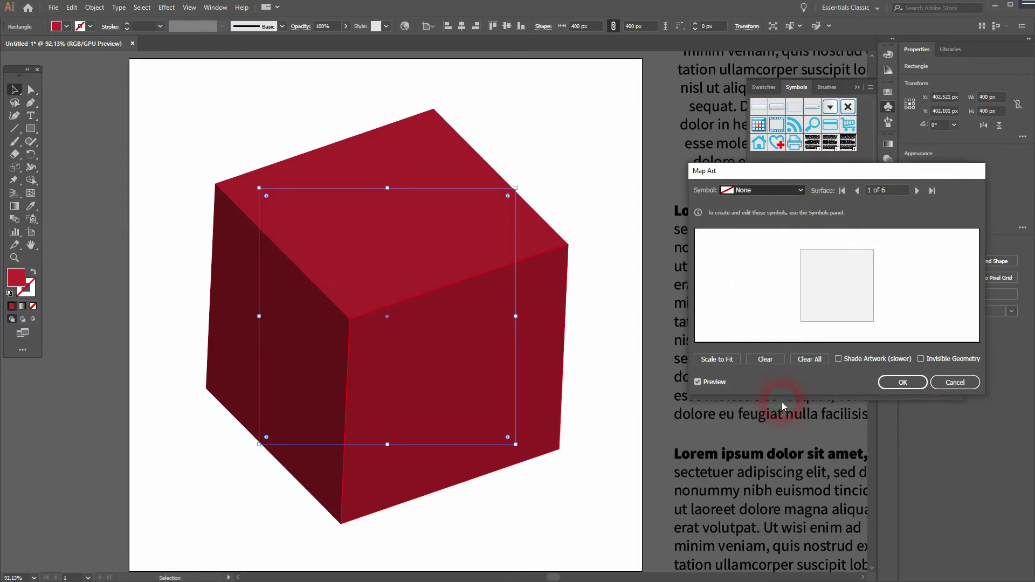
left_click(724, 359)
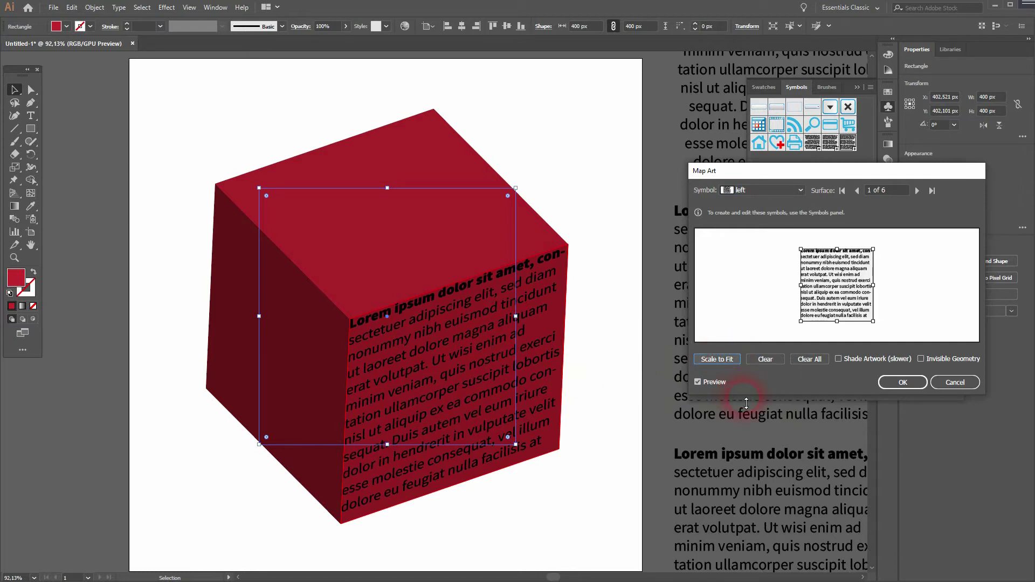
- Step forward through the cube's surfaces to surface 5
left_click(917, 191)
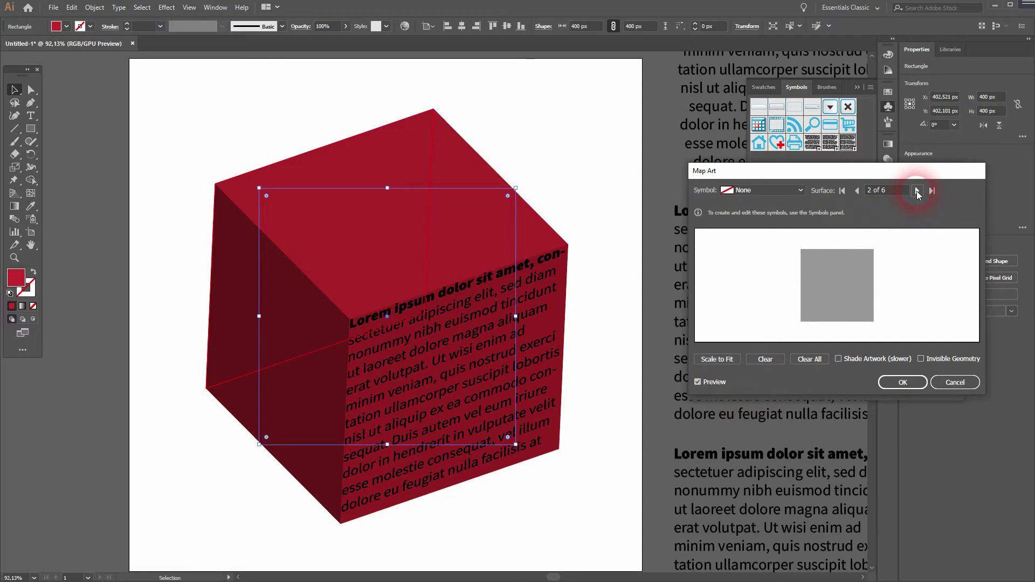
left_click(916, 191)
left_click(916, 191)
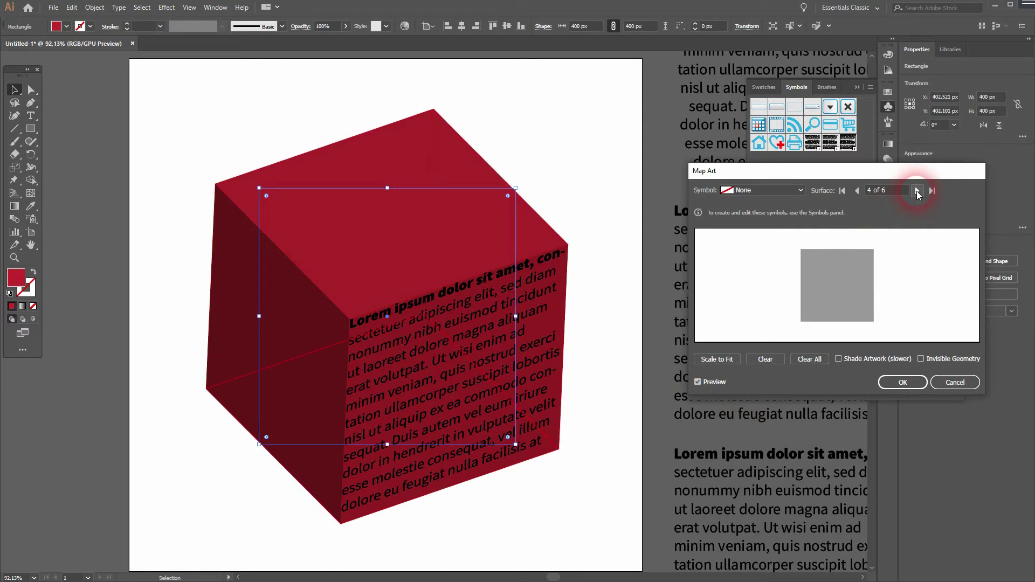
left_click(917, 190)
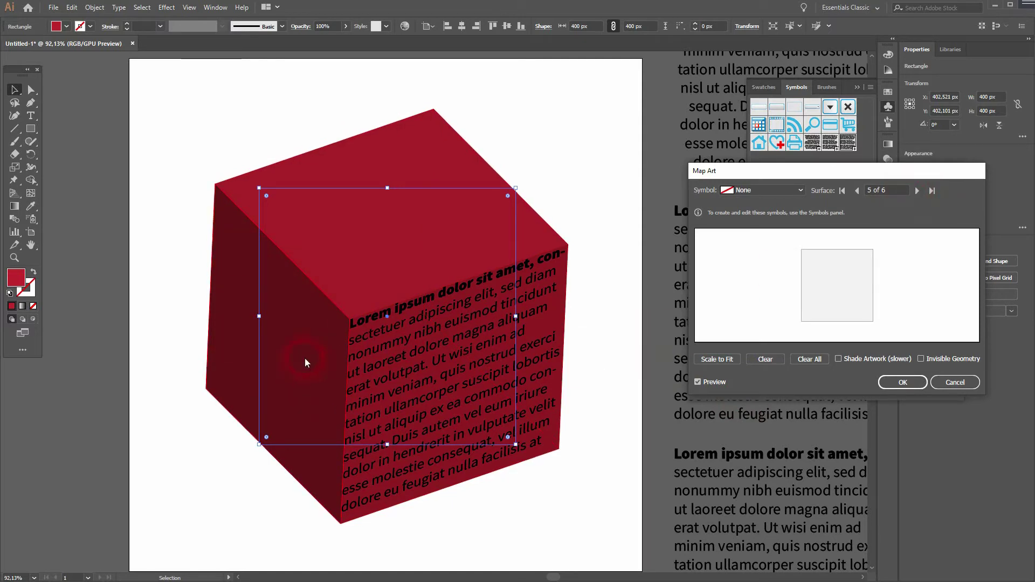
- Map the 'right' symbol onto surface 5, scaled to fit and rotated 90°
left_click(800, 191)
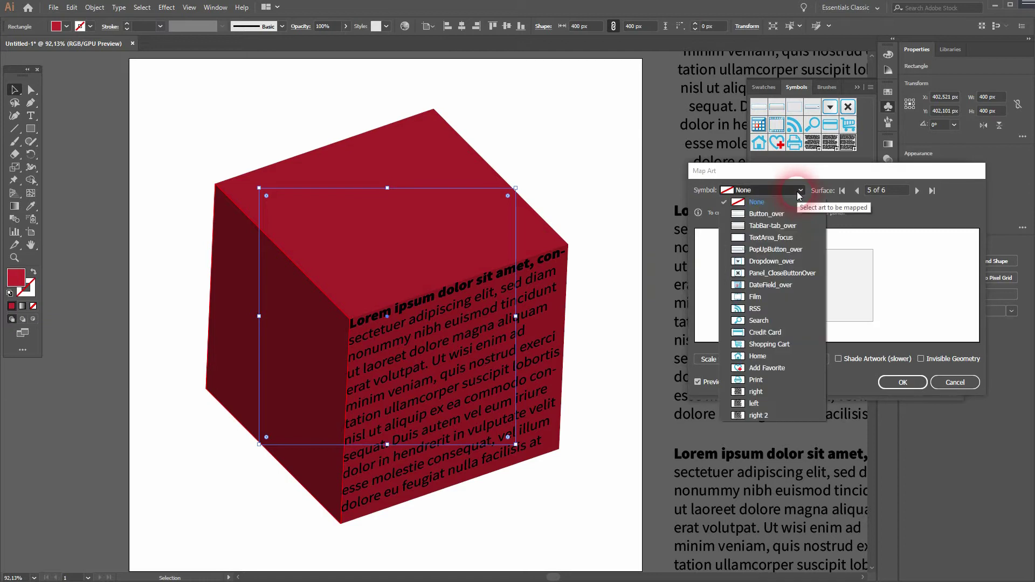
left_click(785, 390)
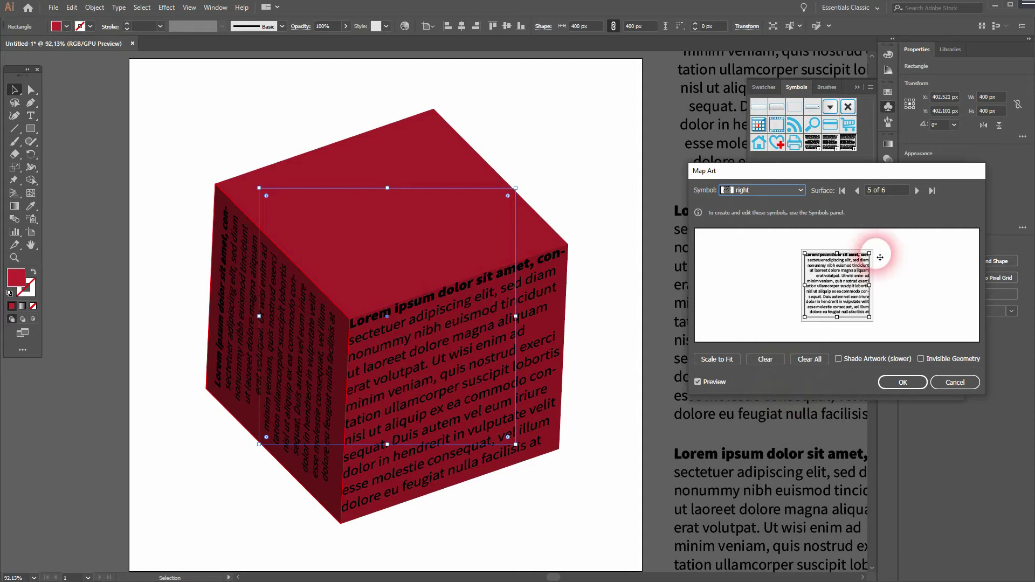
left_click(721, 360)
left_click(213, 222)
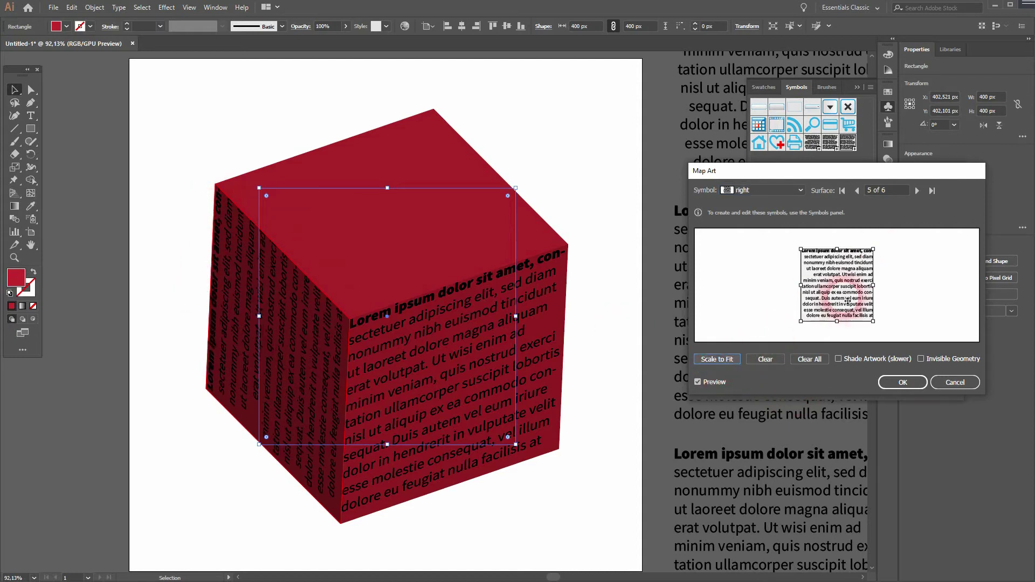
left_click(876, 249)
left_click_drag(876, 248, 887, 333)
left_click(555, 420)
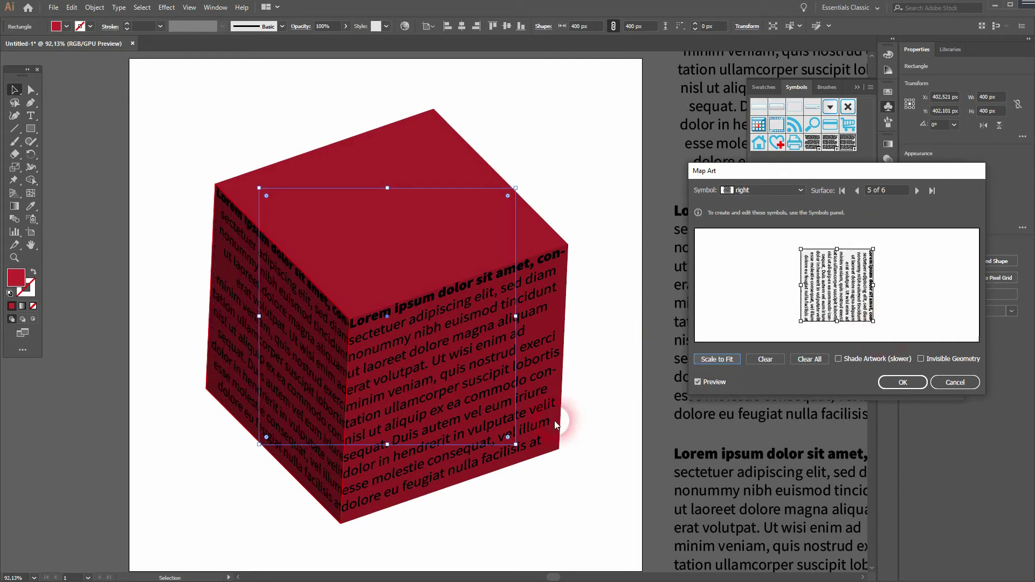
left_click(255, 221)
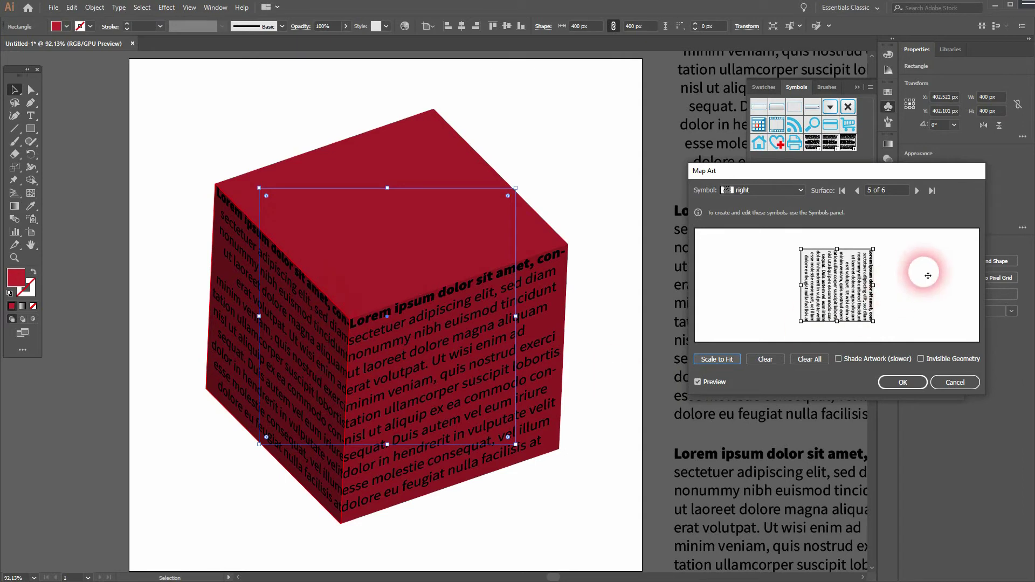
- Map 'right 2' onto the top surface, scaled to fit and rotated 90°
left_click(916, 190)
left_click(805, 190)
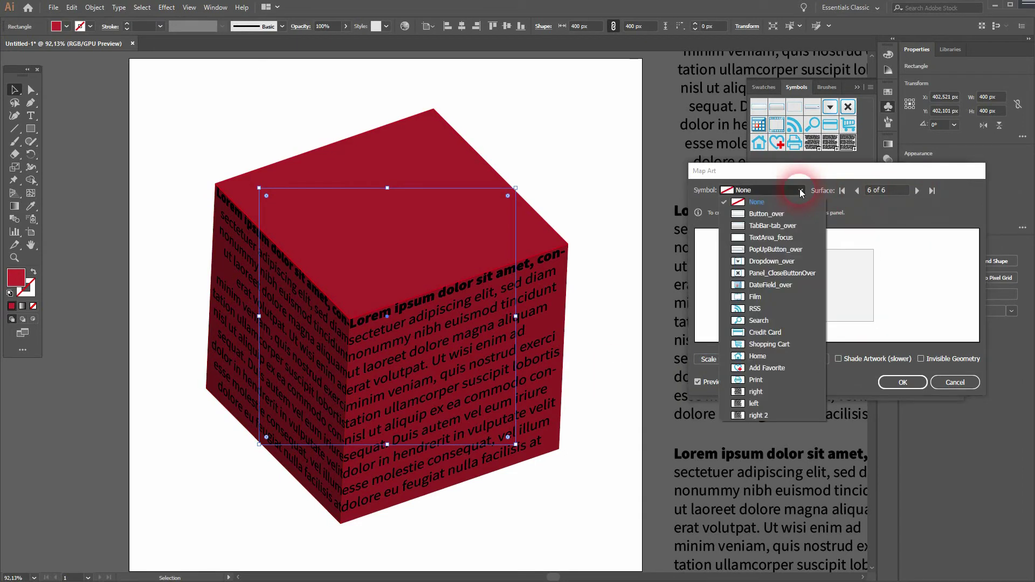
left_click(777, 416)
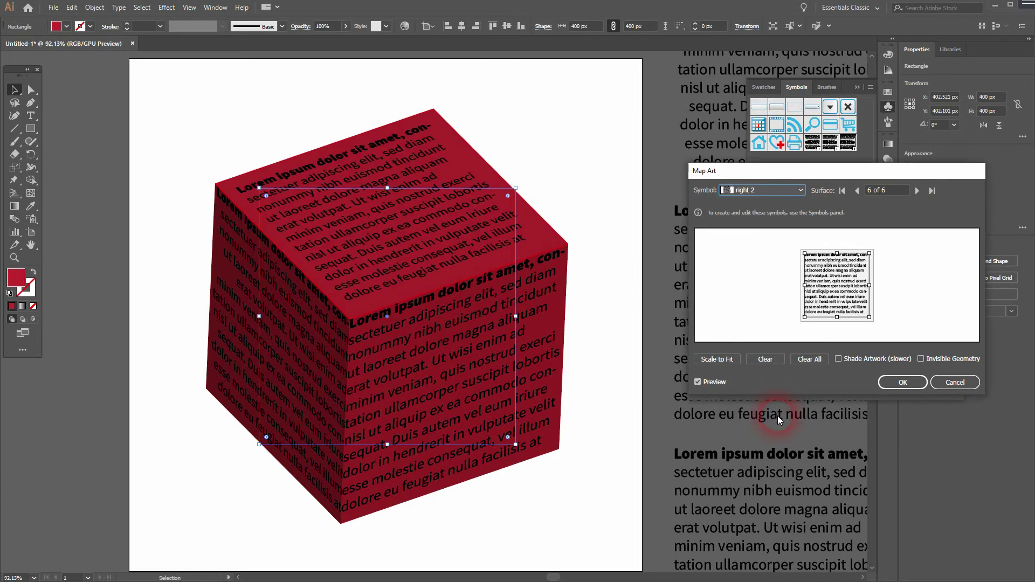
left_click(716, 359)
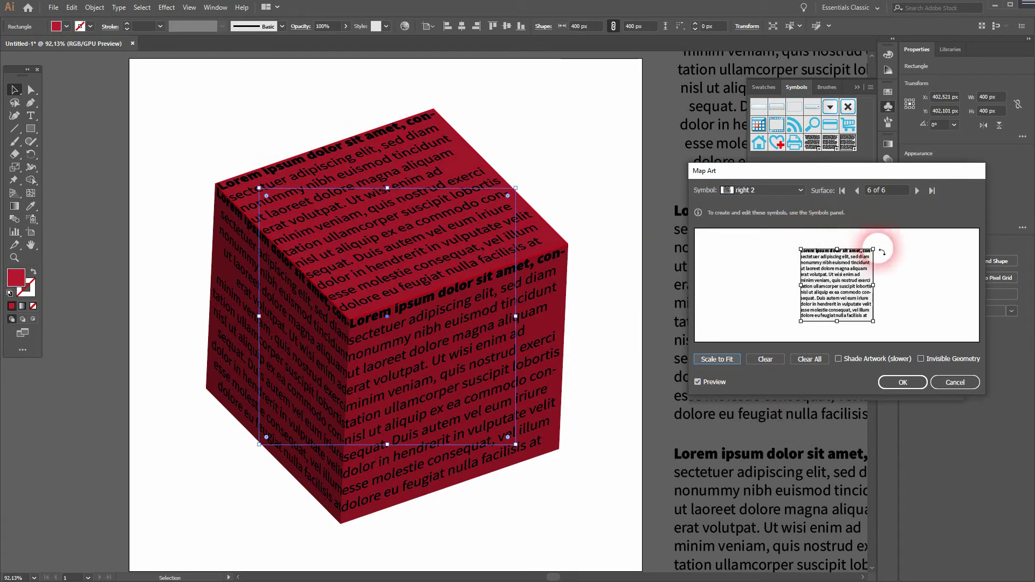
left_click_drag(881, 252, 787, 270)
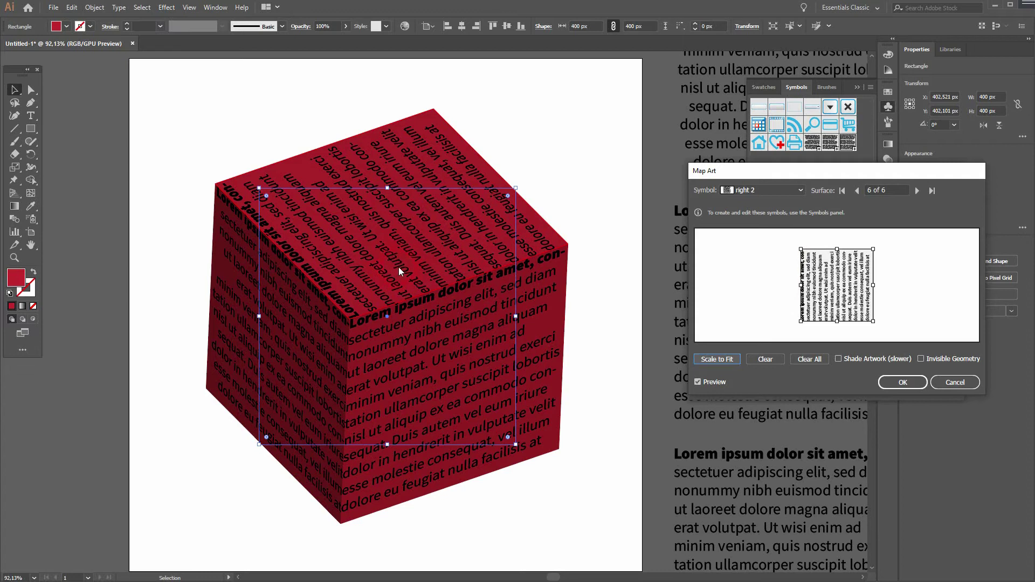
- Turn on Invisible Geometry, confirm Map Art and the 3D options, then deselect the text cube
left_click(921, 359)
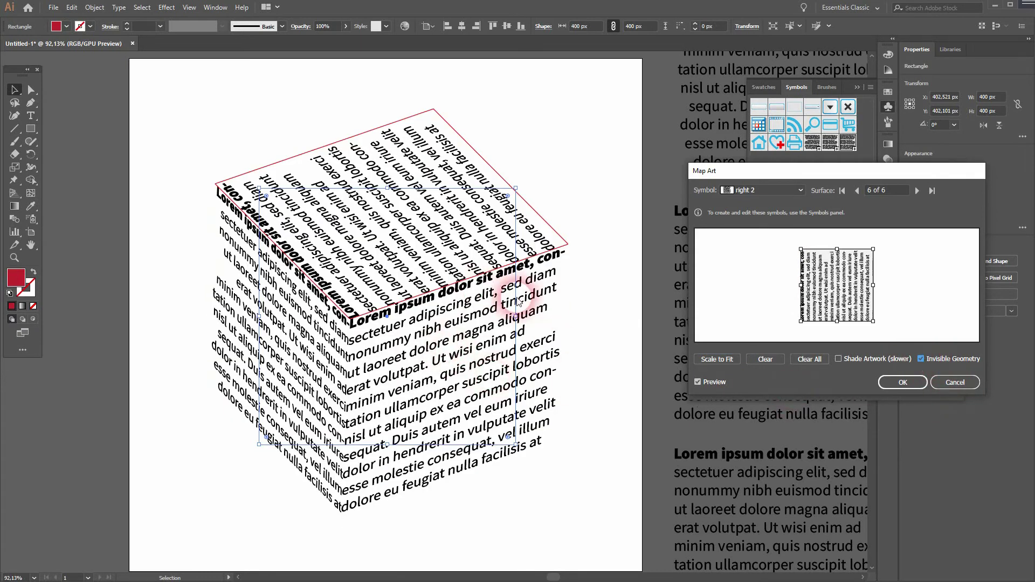
left_click(911, 386)
left_click(880, 387)
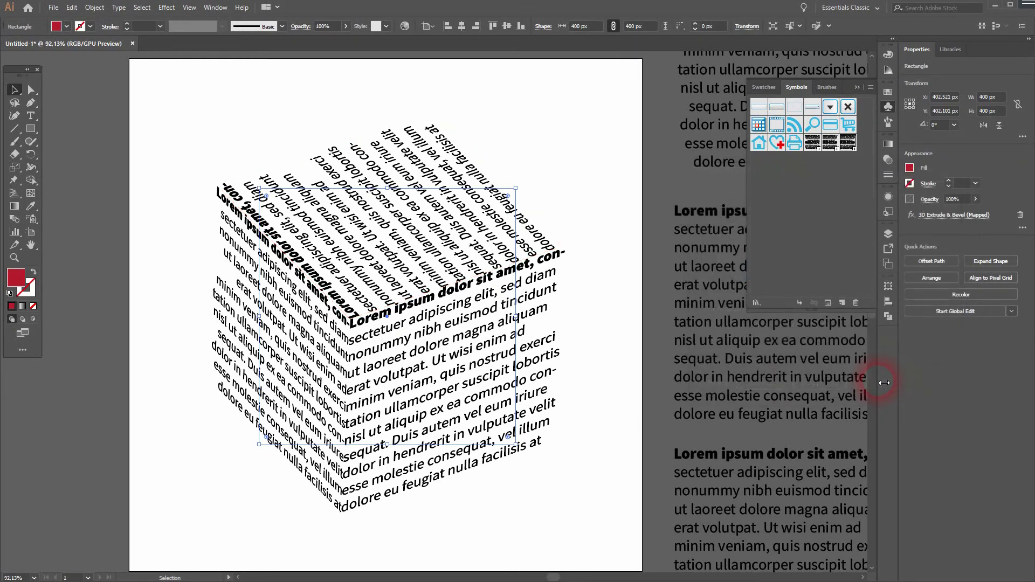
left_click(526, 510)
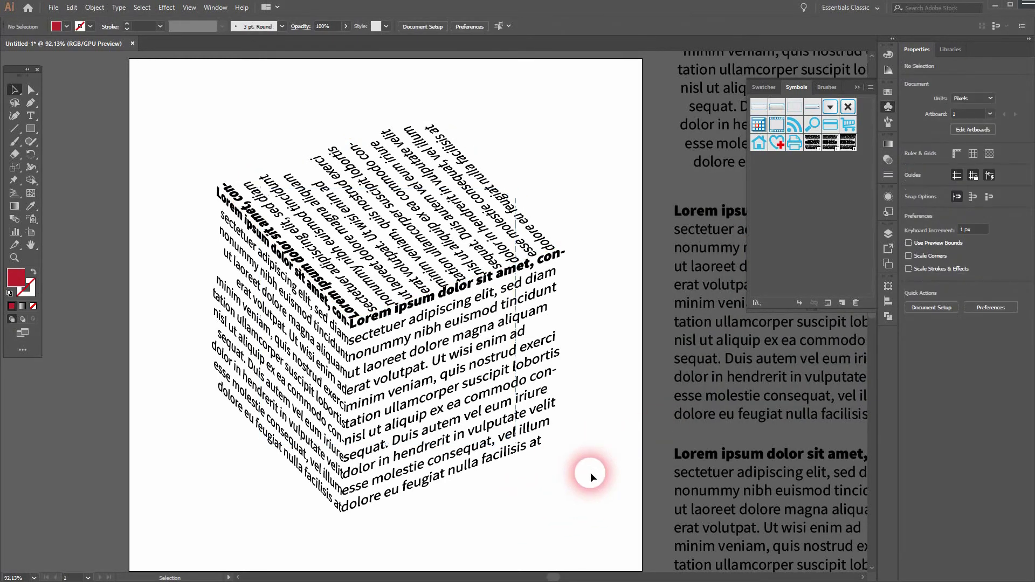
- Open the 'right' symbol for editing and select all its text with the Type tool
double_click(812, 142)
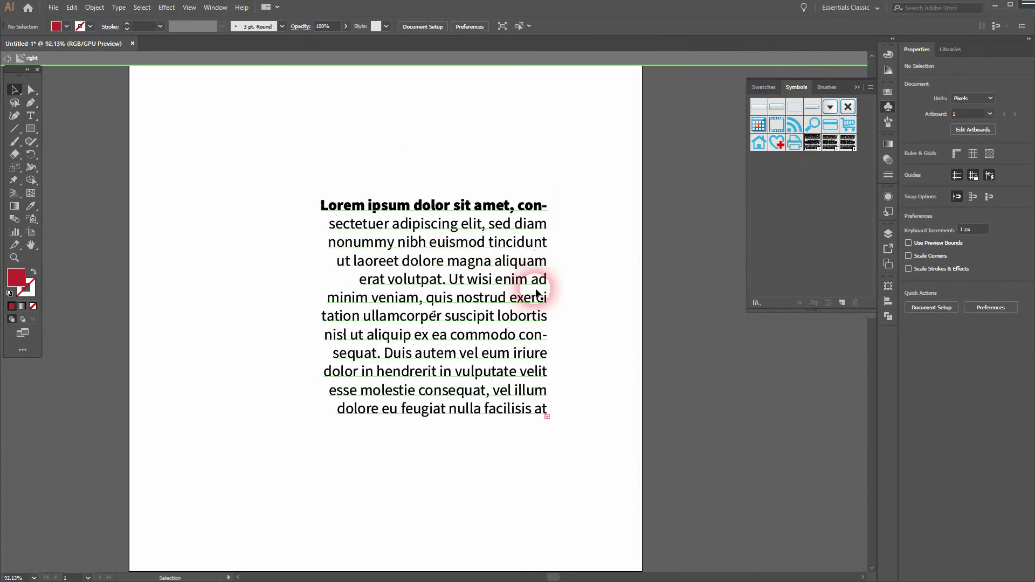
left_click(410, 264)
key("a")
left_click(409, 244)
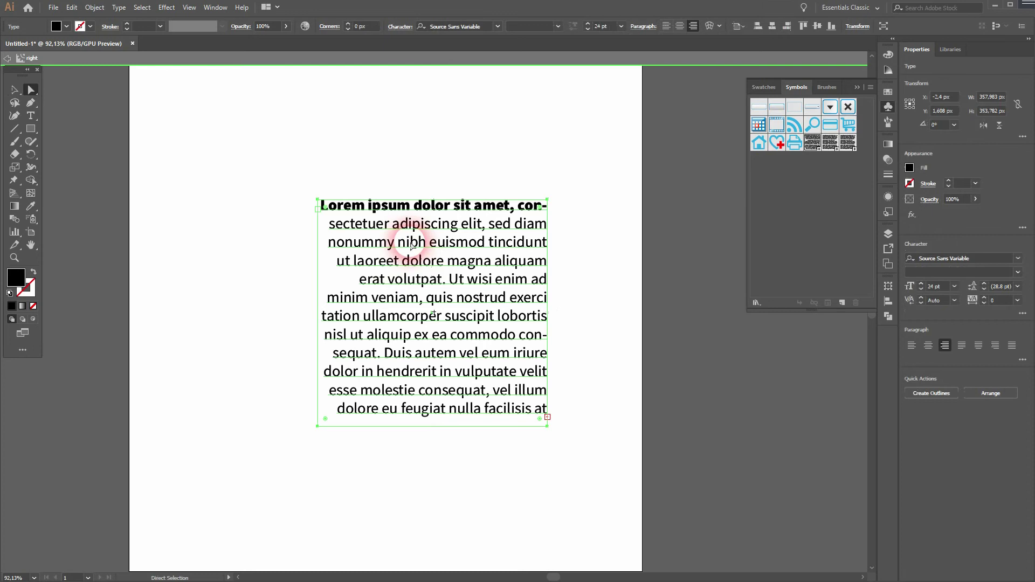
left_click(31, 115)
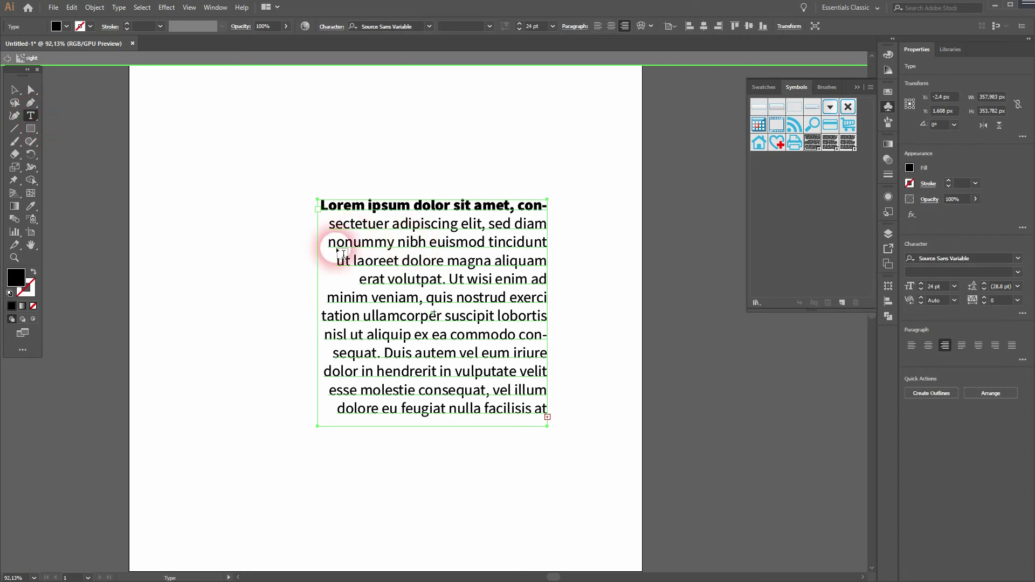
left_click_drag(326, 206, 863, 368)
- Set the text's tracking to 200 and leading to 48 pt, then exit isolation mode
left_click(1018, 302)
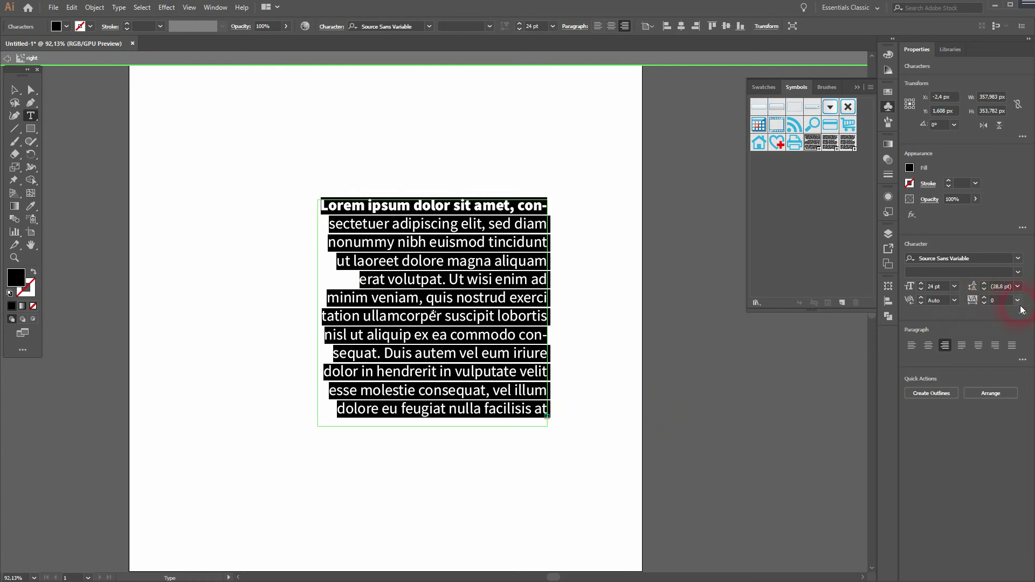
left_click(1018, 300)
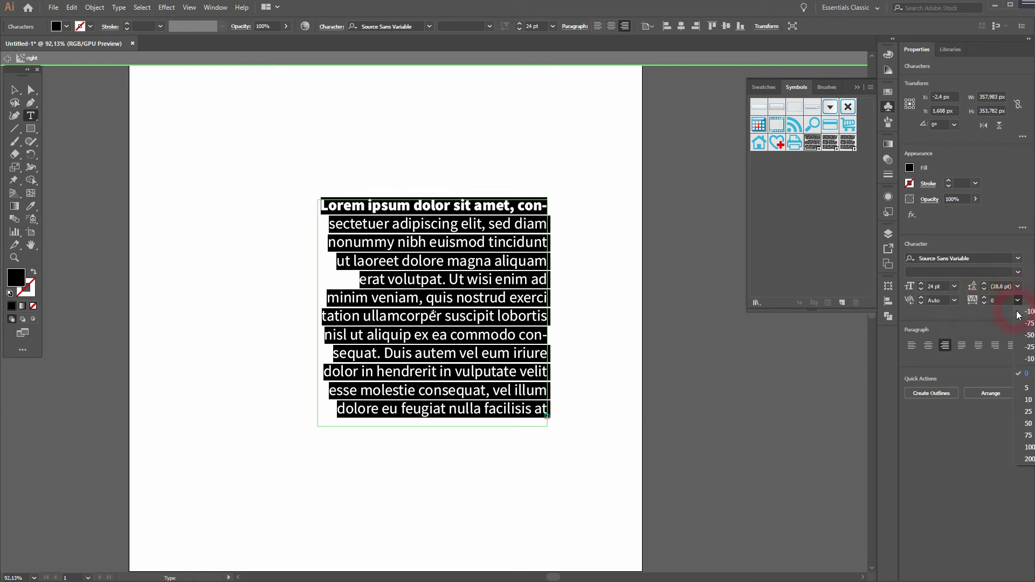
left_click(1029, 414)
left_click(1029, 447)
left_click(1028, 459)
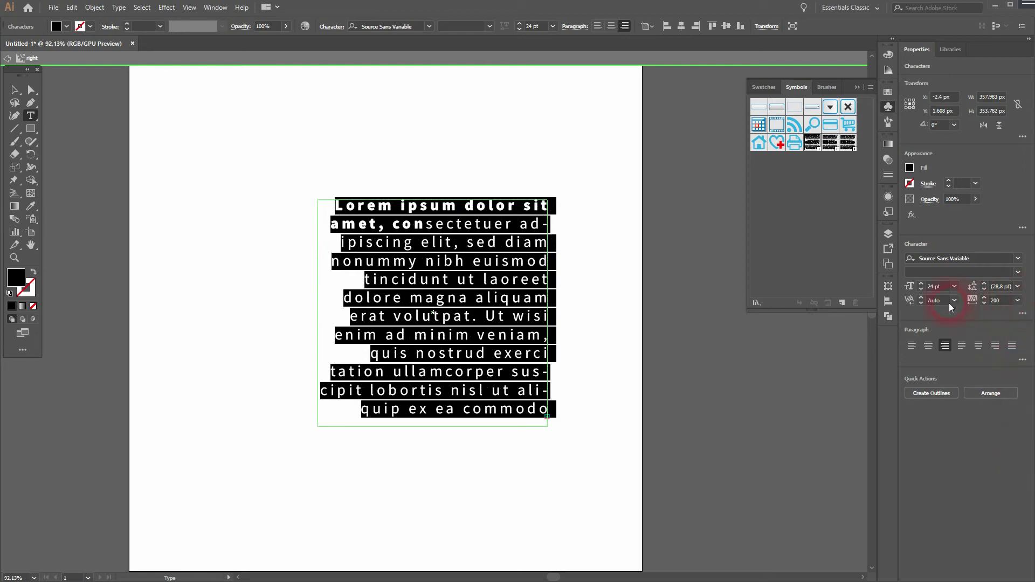
left_click(1018, 286)
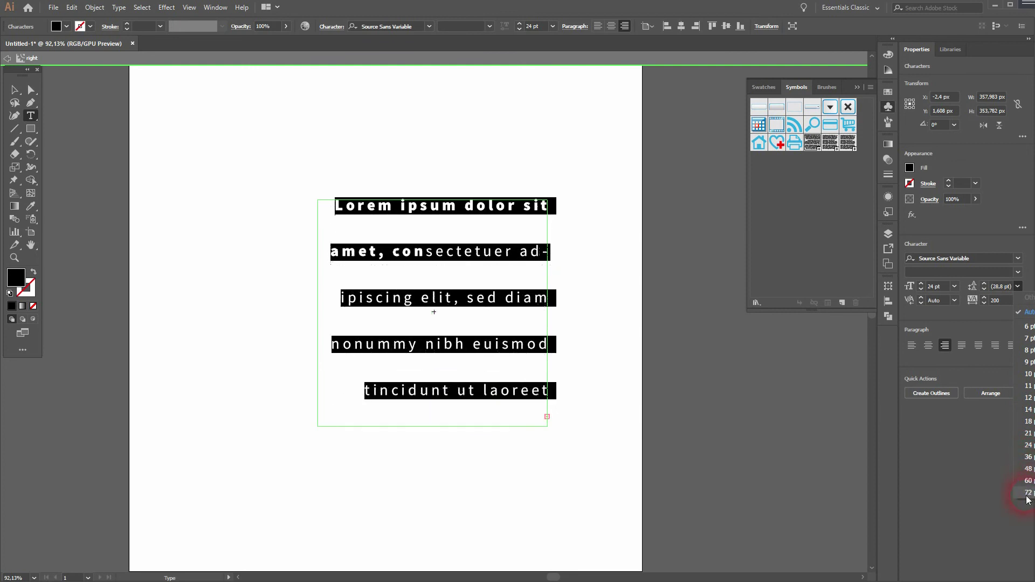
left_click(1026, 469)
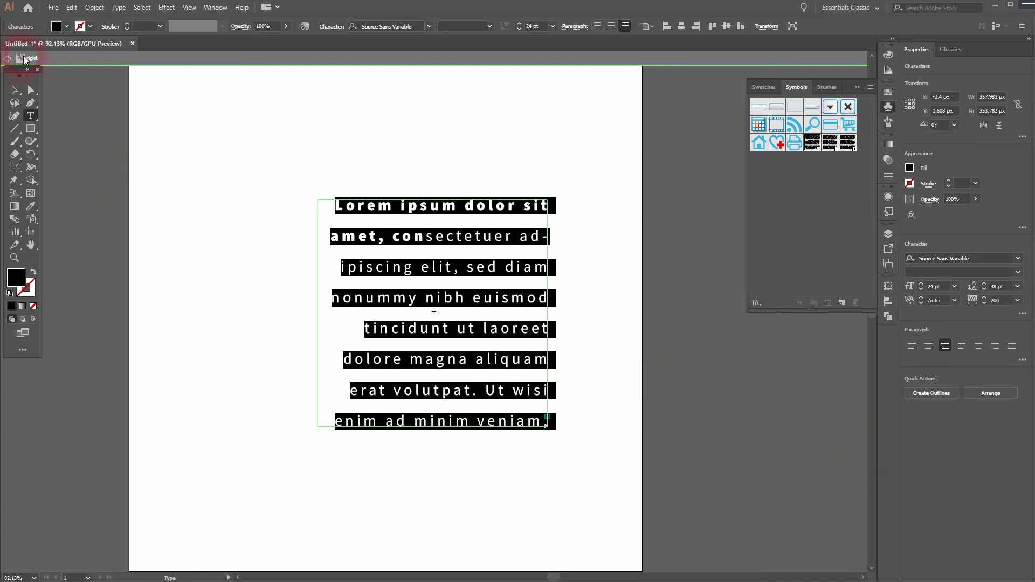
left_click(7, 58)
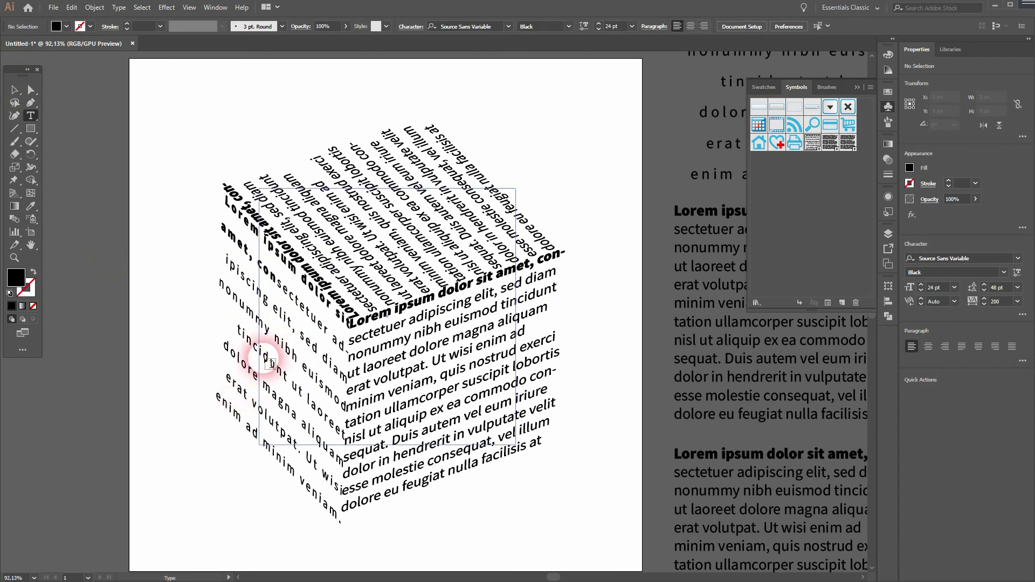
- Open the 'left' symbol, select its text, and set tracking 200 and leading 36 pt
double_click(829, 142)
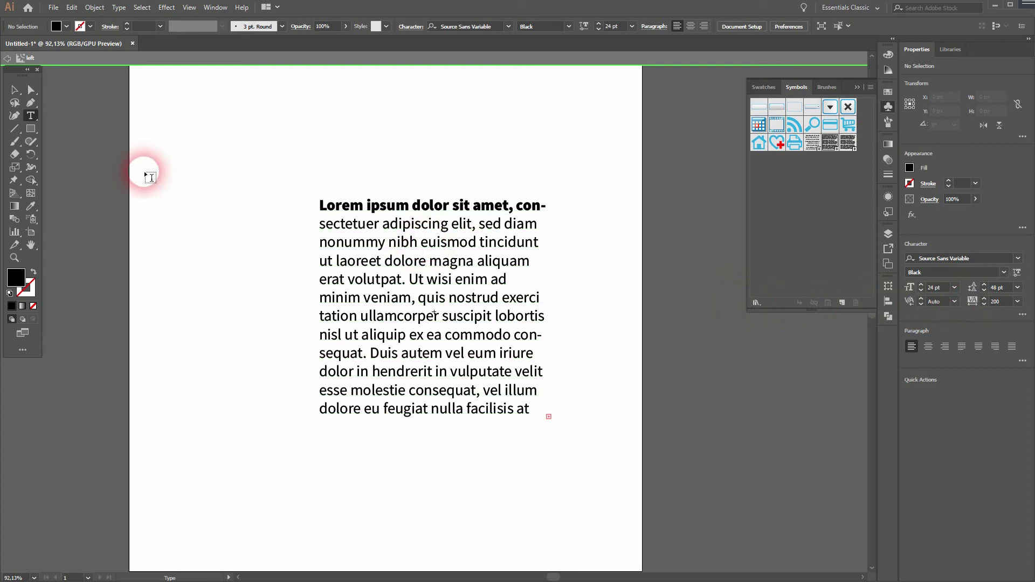
left_click_drag(319, 204, 539, 416)
left_click(1019, 300)
left_click(1019, 439)
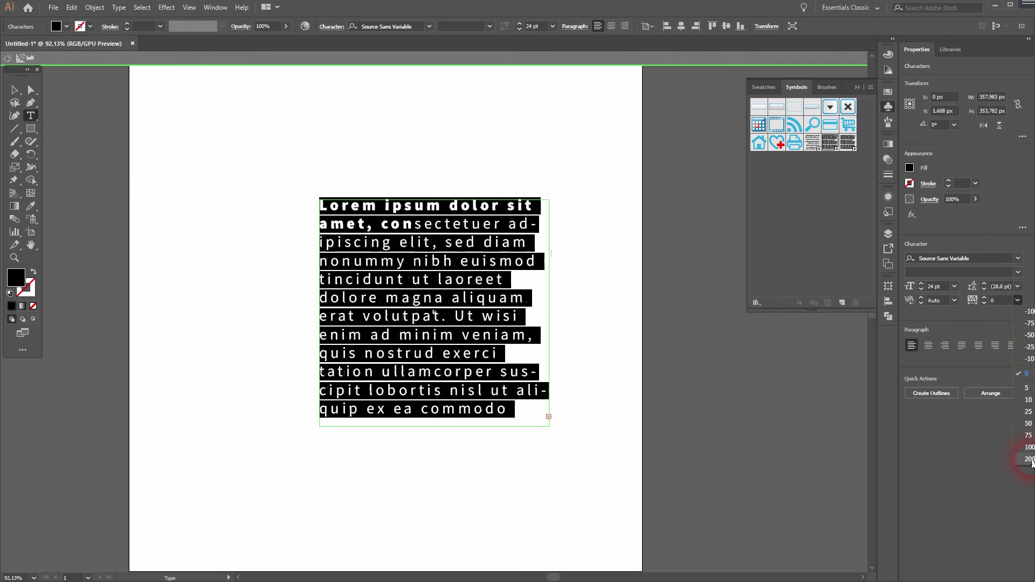
left_click(1018, 286)
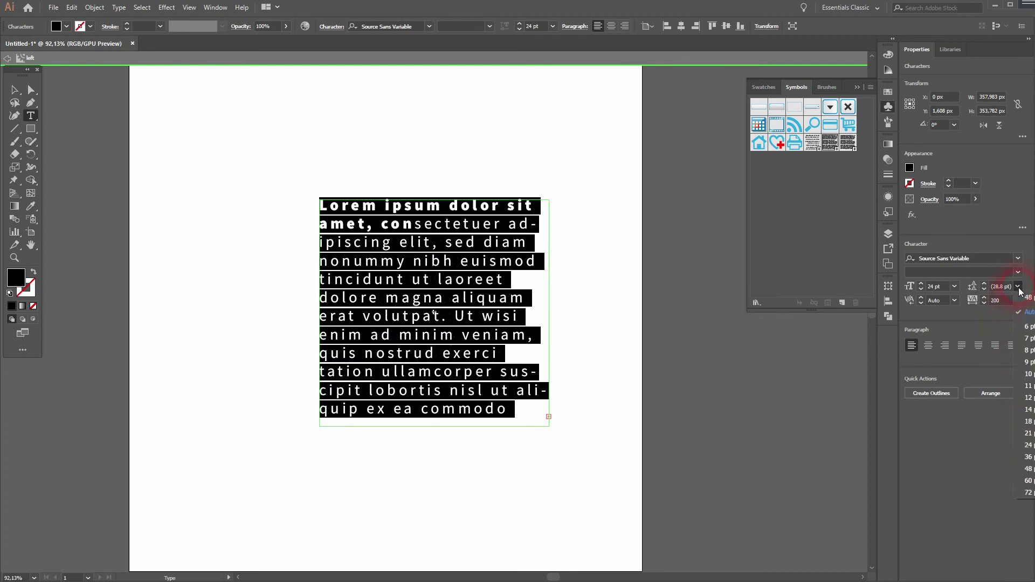
left_click(1029, 457)
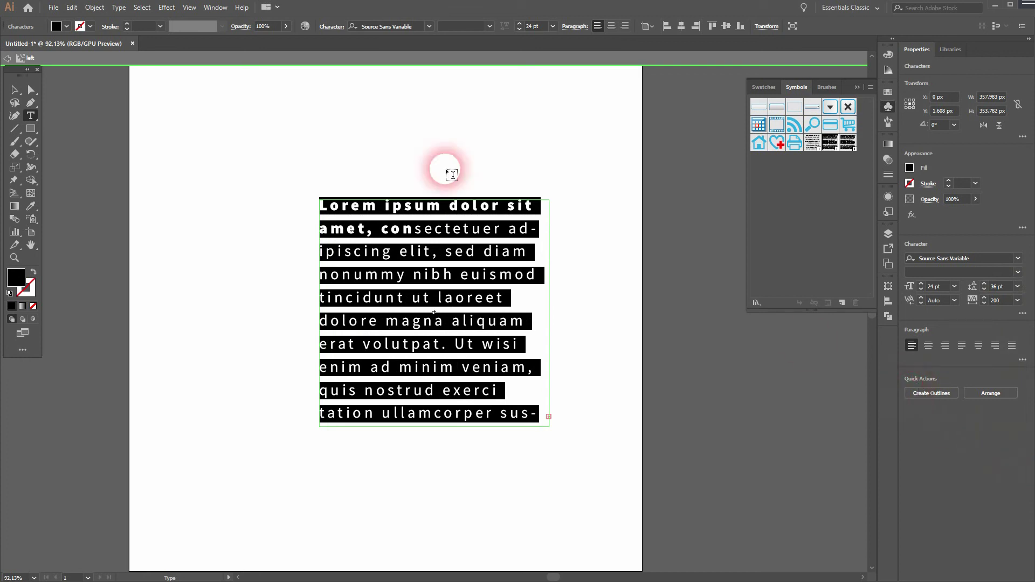